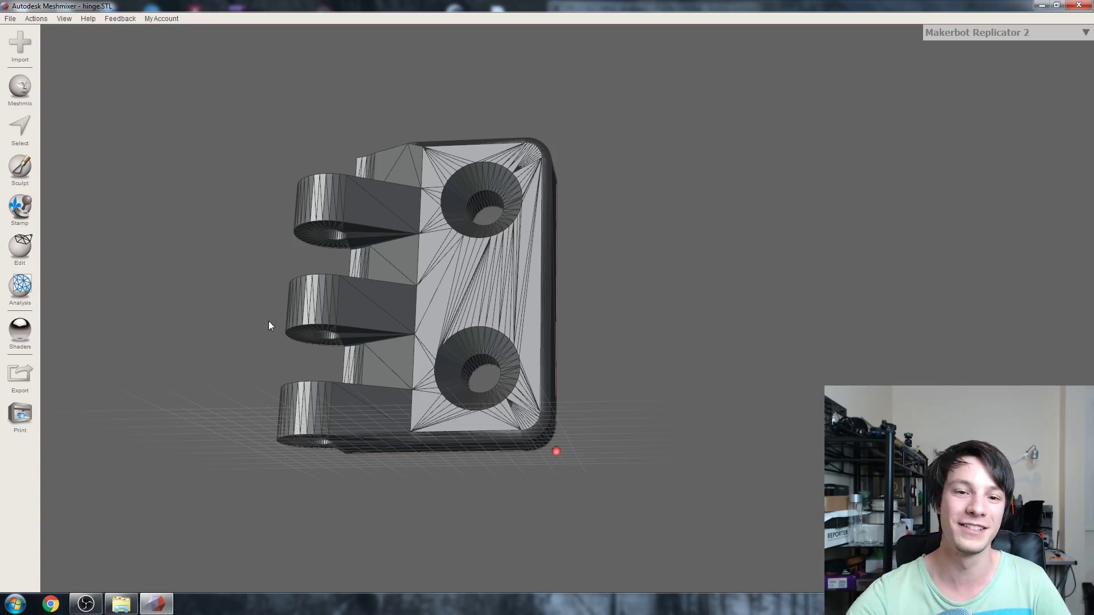
Step: Orbit, pan and zoom around hinge.STL to inspect it from several angles
{"action": "right_click_drag", "start_coordinate": [268, 323], "coordinate": [269, 369]}
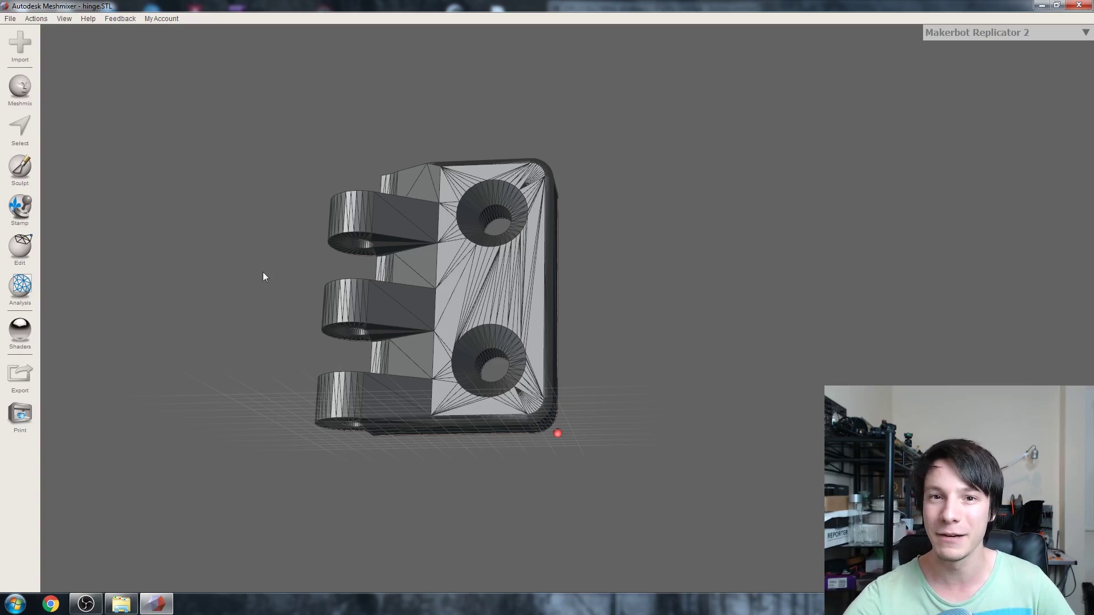
{"action": "scroll", "coordinate": [289, 310], "scroll_direction": "up", "scroll_amount": 5}
{"action": "middle_click_drag", "start_coordinate": [254, 300], "coordinate": [276, 293]}
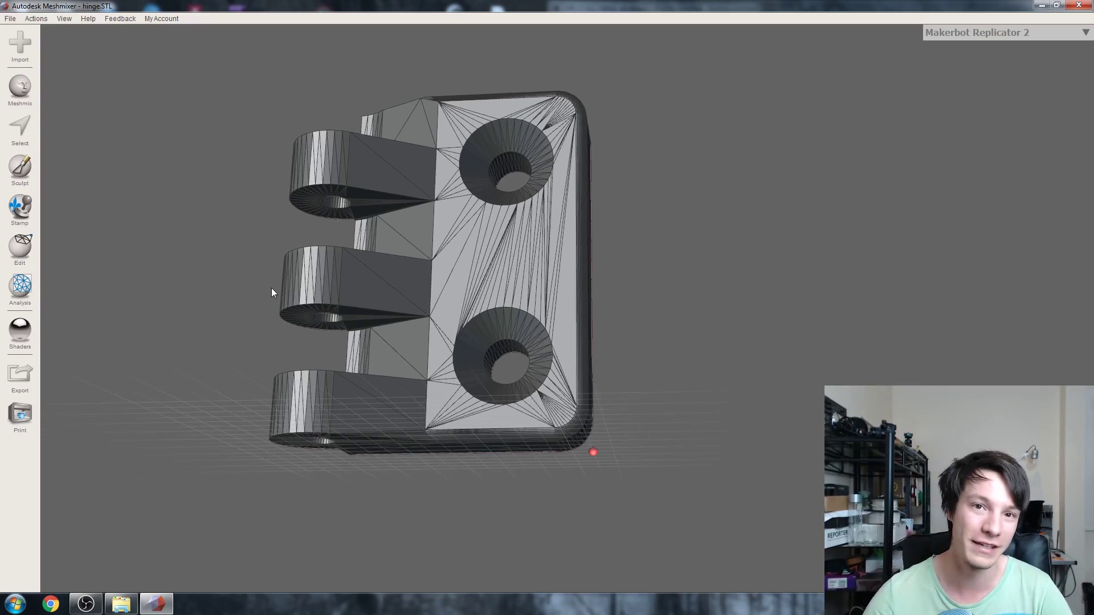
{"action": "right_click_drag", "start_coordinate": [268, 291], "coordinate": [309, 324]}
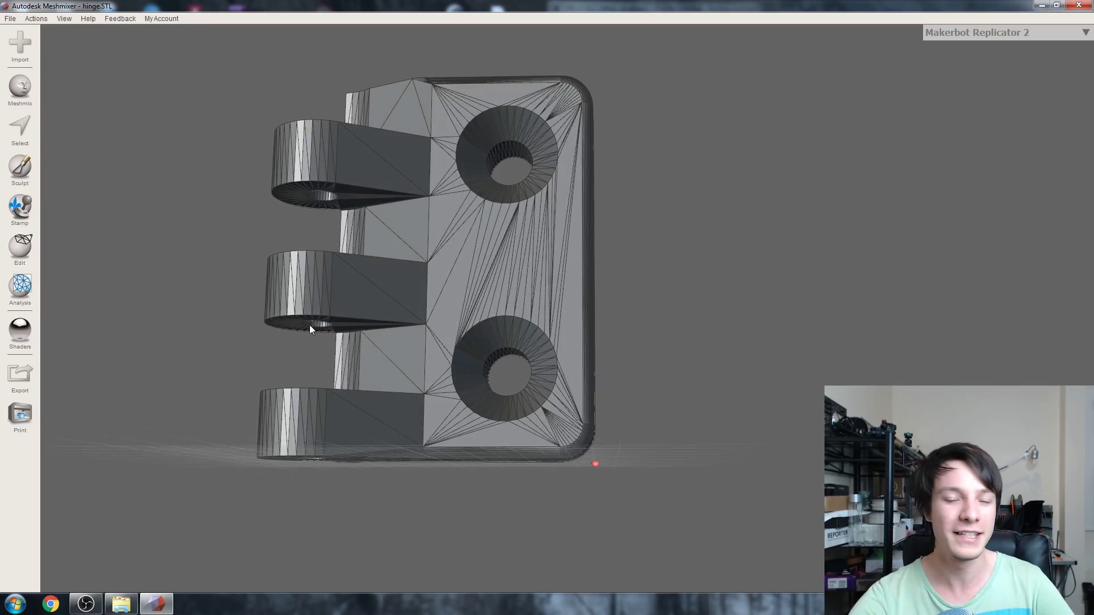
{"action": "scroll", "coordinate": [309, 324], "scroll_direction": "down", "scroll_amount": 2}
{"action": "middle_click_drag", "start_coordinate": [309, 325], "coordinate": [325, 319]}
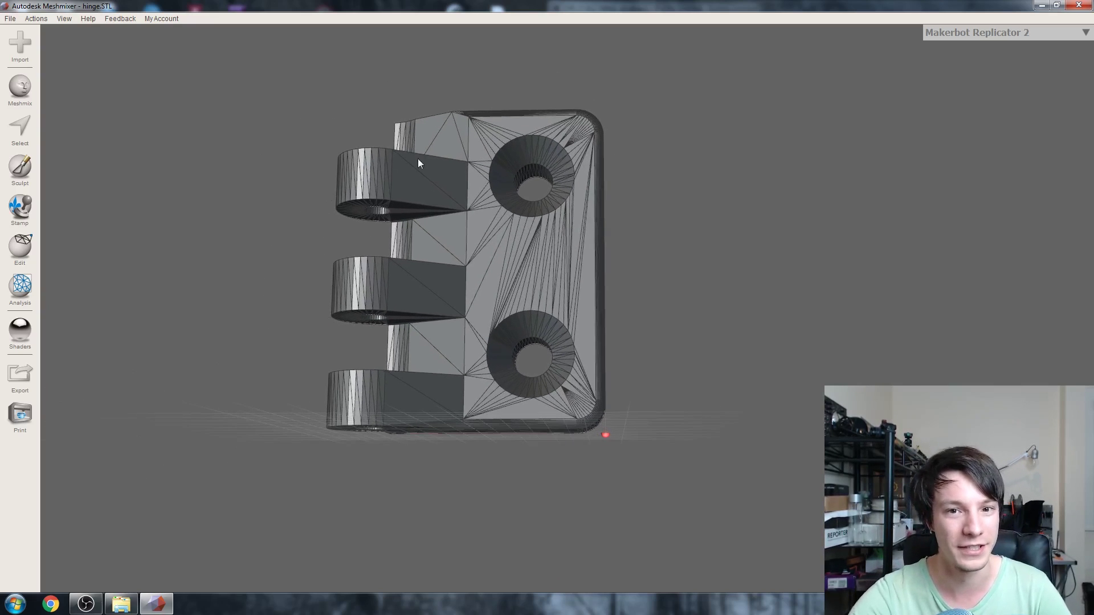
{"action": "right_click_drag", "start_coordinate": [439, 221], "coordinate": [260, 221]}
{"action": "left_click", "coordinate": [11, 144]}
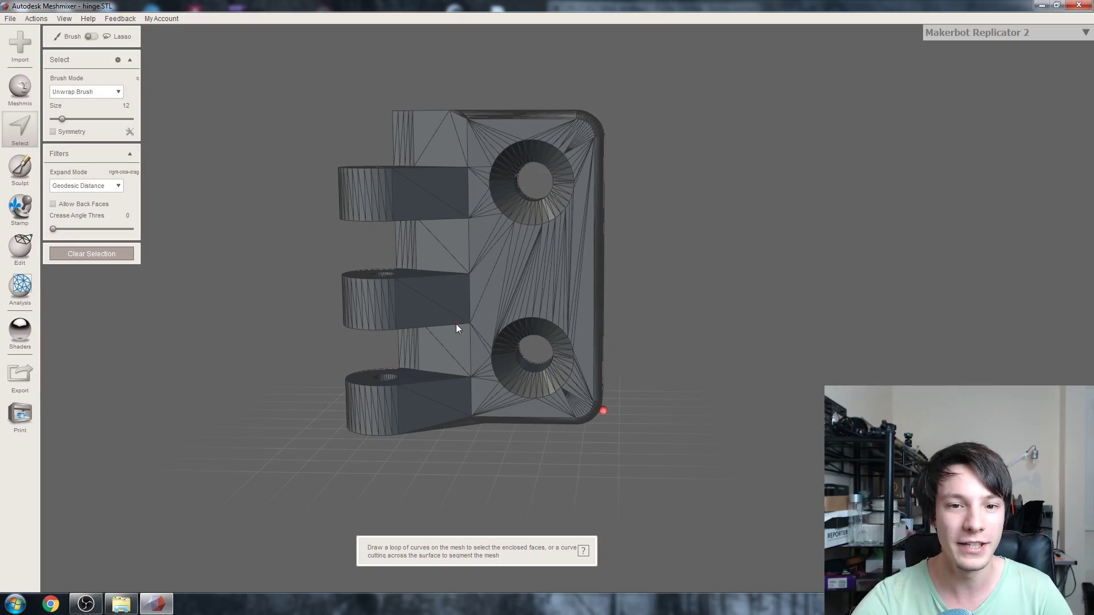
{"action": "middle_click_drag", "start_coordinate": [456, 323], "coordinate": [457, 307]}
{"action": "mouse_move", "coordinate": [457, 312]}
{"action": "right_mouse_down"}
{"action": "mouse_move", "coordinate": [463, 236]}
{"action": "mouse_move", "coordinate": [438, 363]}
{"action": "mouse_move", "coordinate": [466, 365]}
{"action": "mouse_move", "coordinate": [463, 296]}
{"action": "right_mouse_up"}
{"action": "left_click_drag", "start_coordinate": [463, 296], "coordinate": [442, 314]}
{"action": "right_click_drag", "start_coordinate": [442, 314], "coordinate": [241, 235]}
{"action": "left_click", "coordinate": [77, 39]}
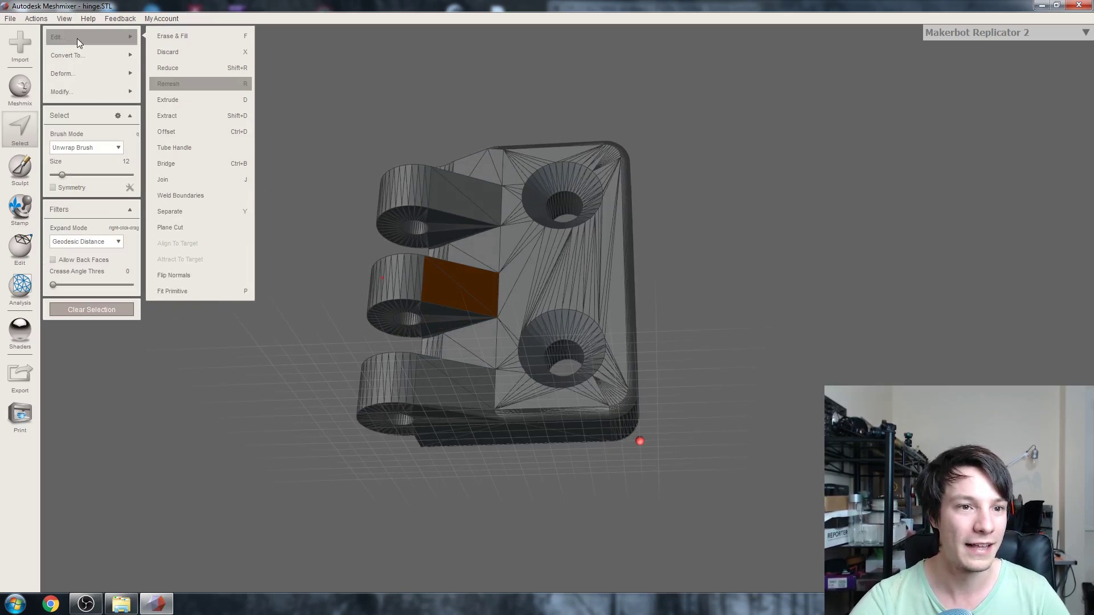
{"action": "mouse_move", "coordinate": [76, 71]}
{"action": "left_click", "coordinate": [182, 85]}
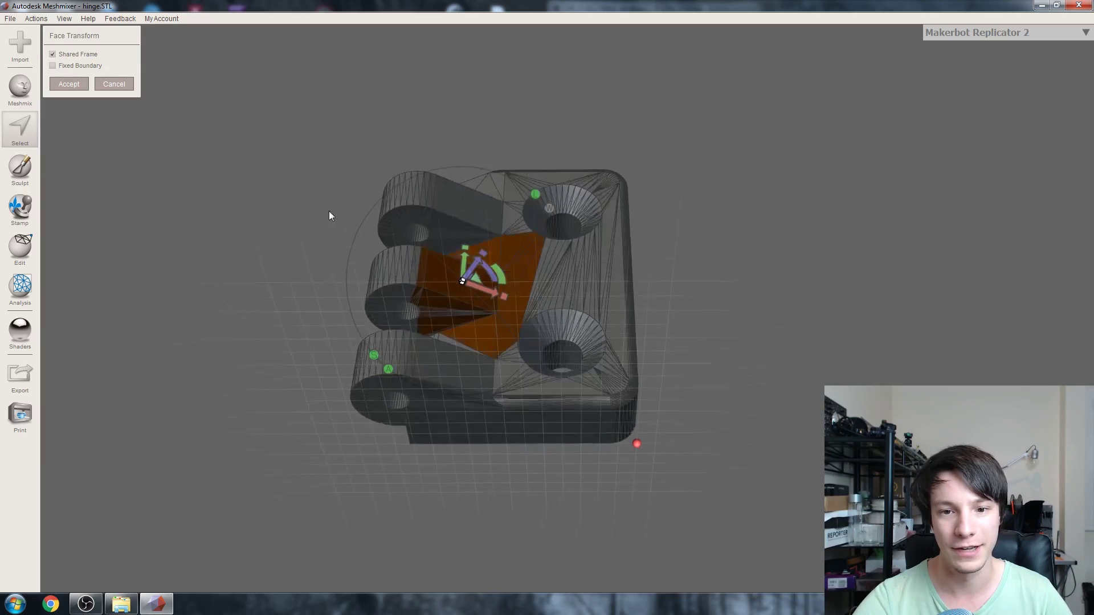
{"action": "right_click_drag", "start_coordinate": [329, 211], "coordinate": [460, 256]}
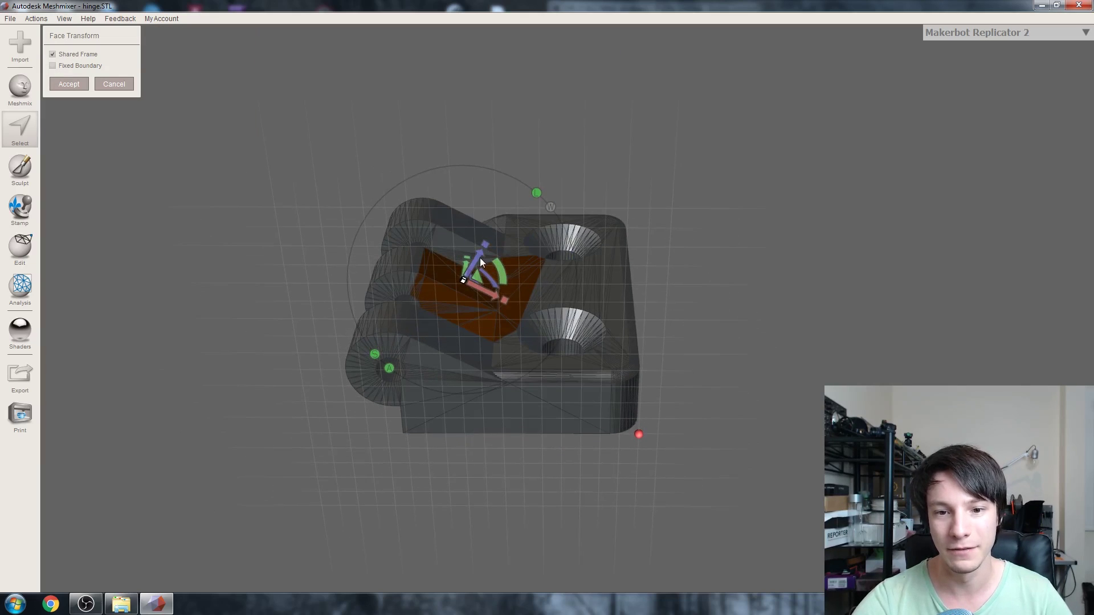
{"action": "left_click_drag", "start_coordinate": [480, 262], "coordinate": [542, 147]}
{"action": "right_click_drag", "start_coordinate": [542, 147], "coordinate": [530, 282]}
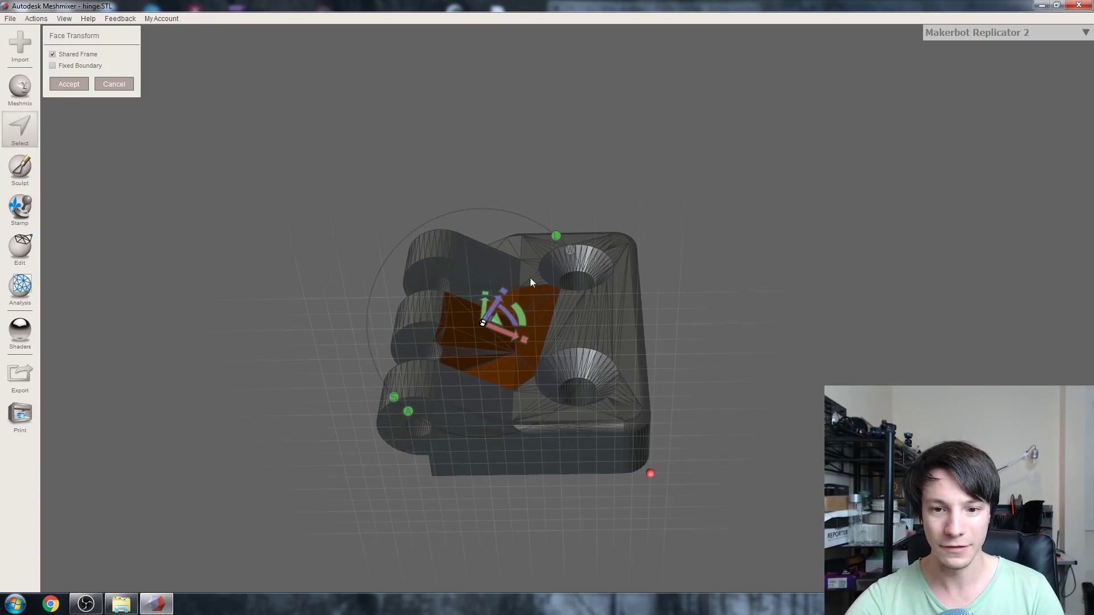
{"action": "left_click", "coordinate": [114, 84]}
{"action": "right_click_drag", "start_coordinate": [367, 200], "coordinate": [359, 267]}
Step: Clear the selection and generate colour-coded face groups on the hinge
{"action": "left_click", "coordinate": [111, 311]}
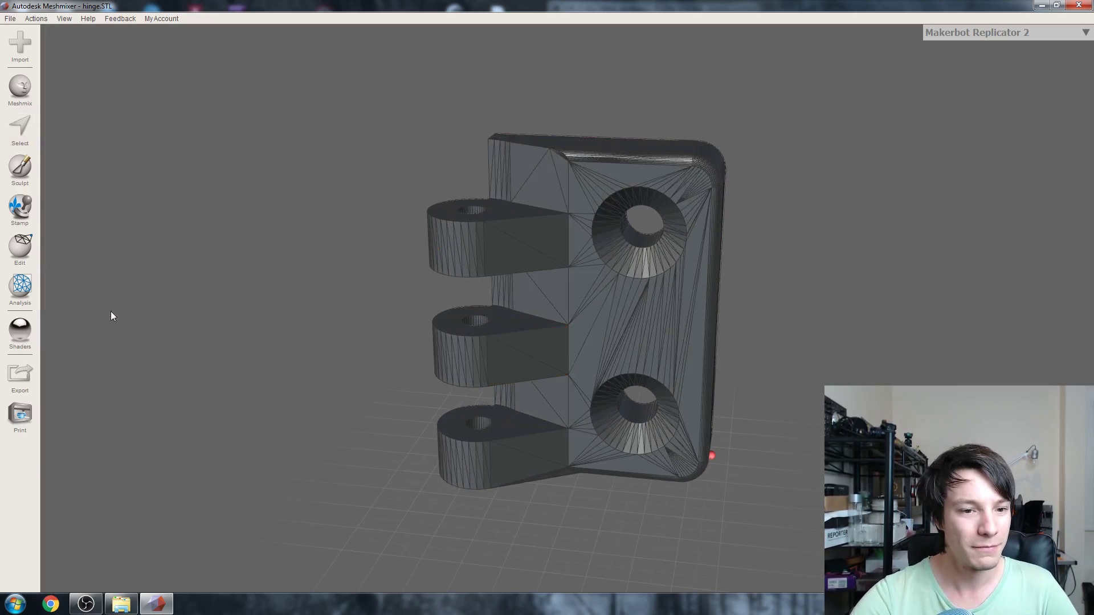
{"action": "left_click", "coordinate": [23, 249]}
{"action": "left_click", "coordinate": [92, 166]}
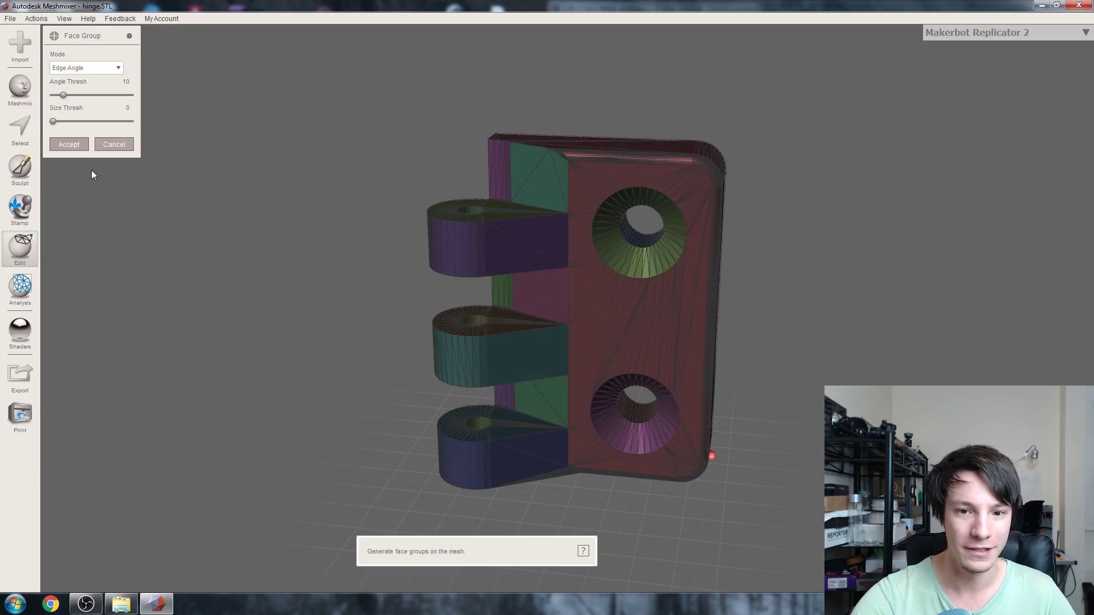
{"action": "key", "text": "Return"}
{"action": "right_click_drag", "start_coordinate": [426, 284], "coordinate": [499, 289]}
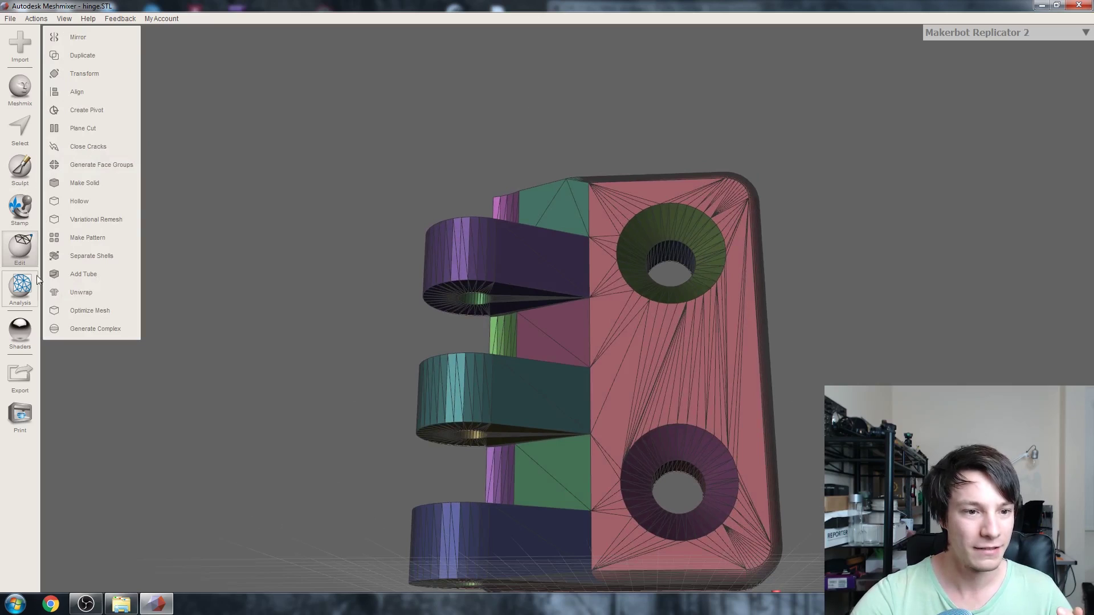
Step: Measure a distance on the hinge with Analysis > Measure, then close it
{"action": "left_click", "coordinate": [20, 288]}
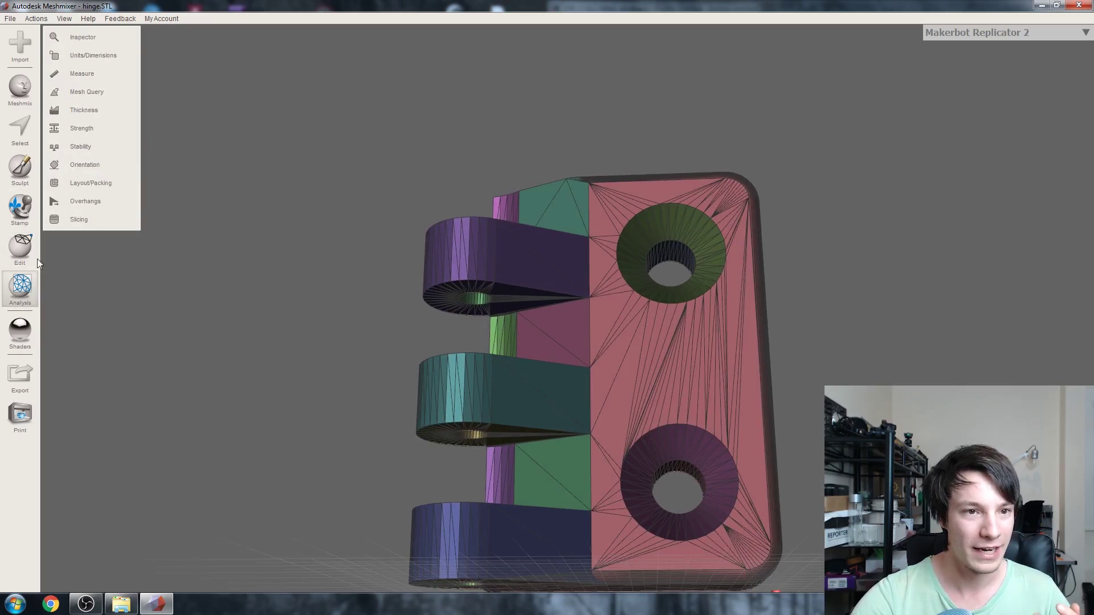
{"action": "left_click", "coordinate": [88, 77]}
{"action": "mouse_move", "coordinate": [118, 56]}
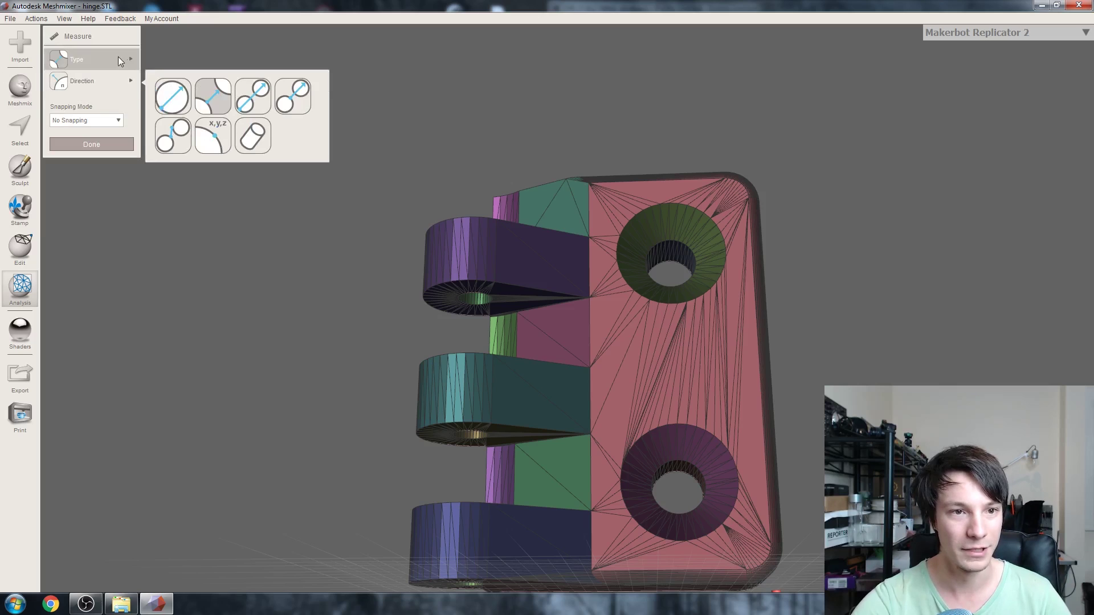
{"action": "right_click_drag", "start_coordinate": [491, 286], "coordinate": [464, 281]}
{"action": "left_click", "coordinate": [134, 149]}
{"action": "scroll", "coordinate": [536, 283], "scroll_direction": "up", "scroll_amount": 2}
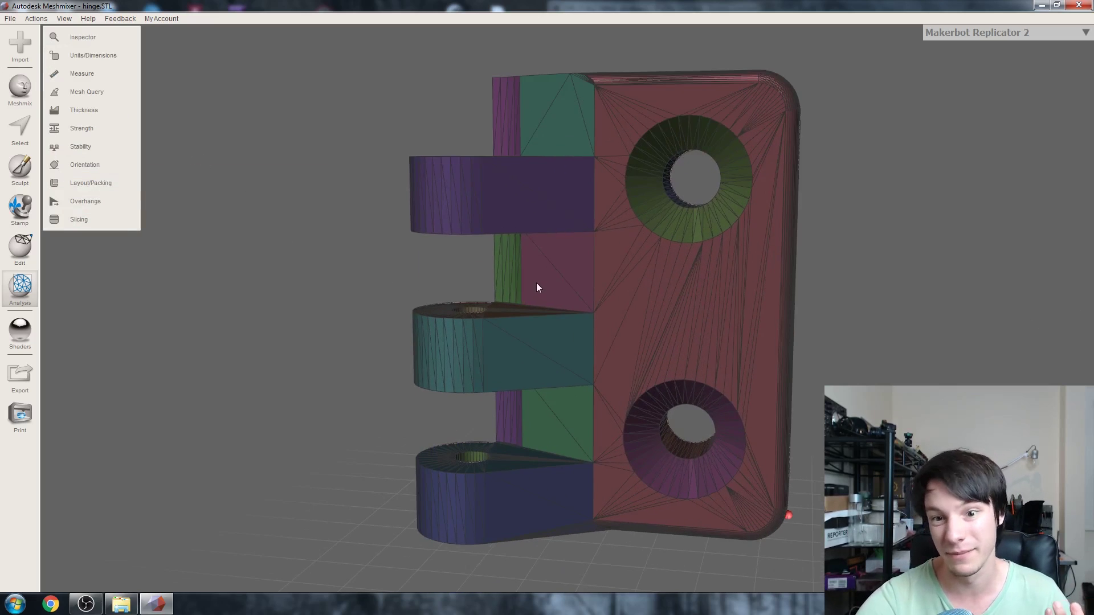
Step: Push the top knuckle's underside face down 23 units with Transform
{"action": "left_click", "coordinate": [20, 128]}
{"action": "right_click_drag", "start_coordinate": [274, 206], "coordinate": [323, 210]}
{"action": "double_click", "coordinate": [500, 231]}
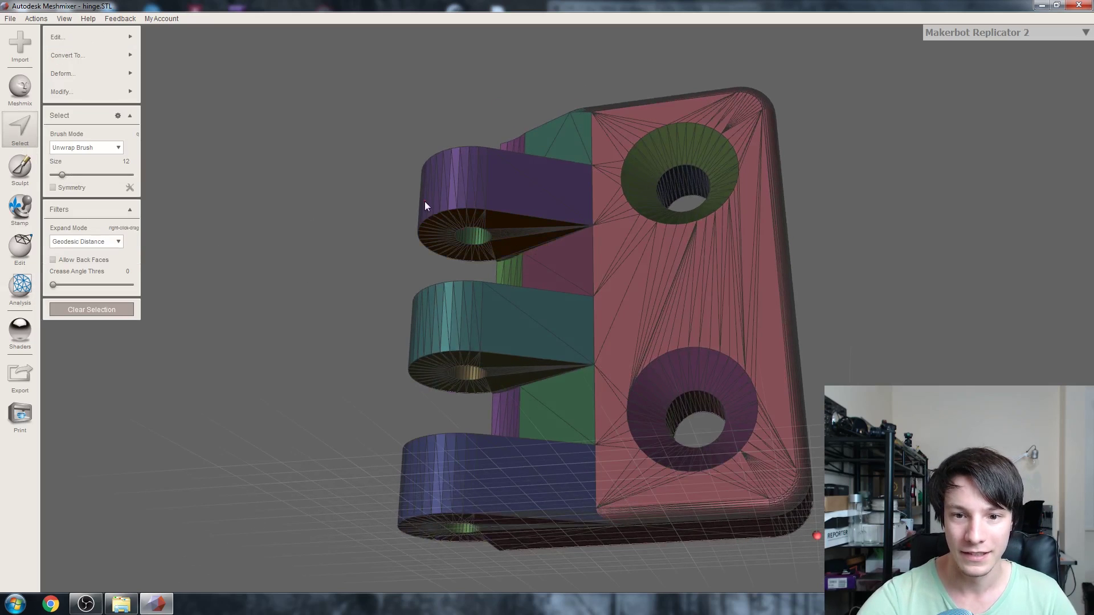
{"action": "mouse_move", "coordinate": [87, 71]}
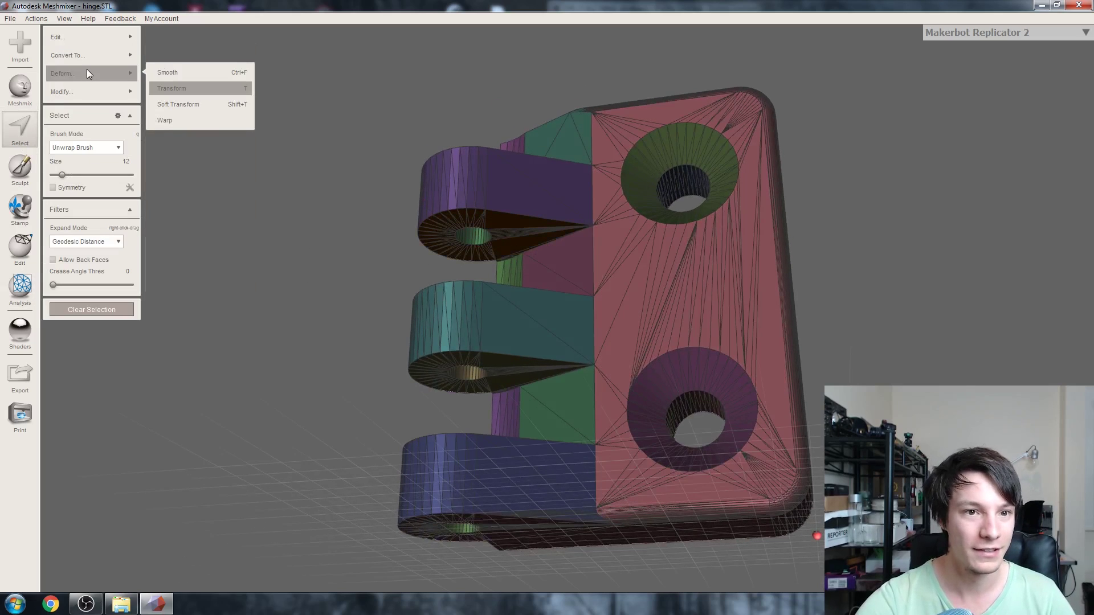
{"action": "left_click", "coordinate": [160, 88]}
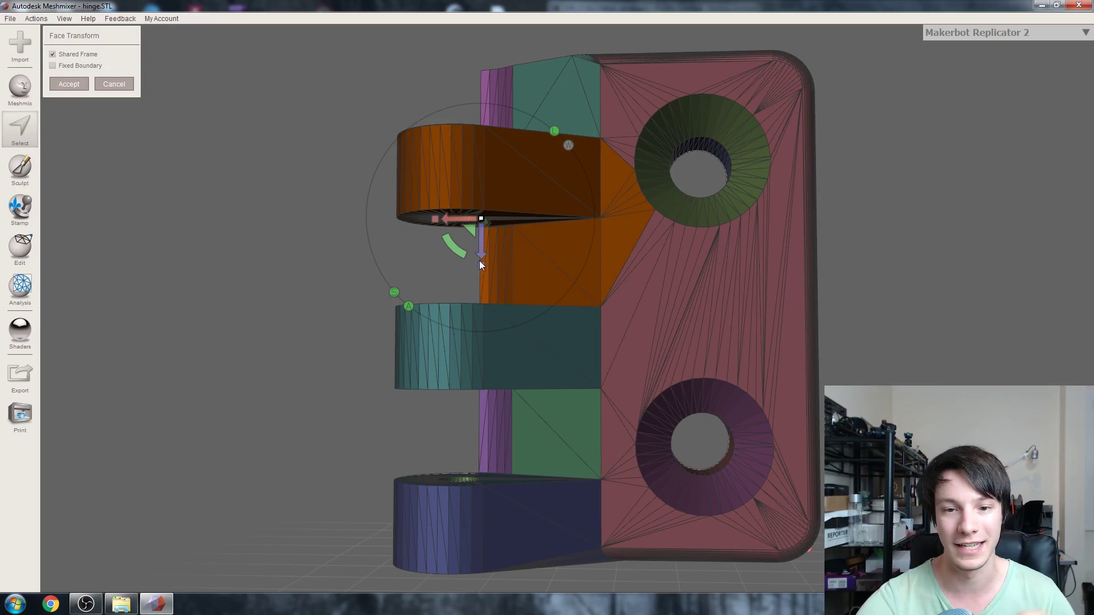
{"action": "mouse_move", "coordinate": [478, 250]}
{"action": "left_mouse_down"}
{"action": "mouse_move", "coordinate": [486, 273]}
{"action": "mouse_move", "coordinate": [487, 248]}
{"action": "mouse_move", "coordinate": [485, 261]}
{"action": "left_mouse_up"}
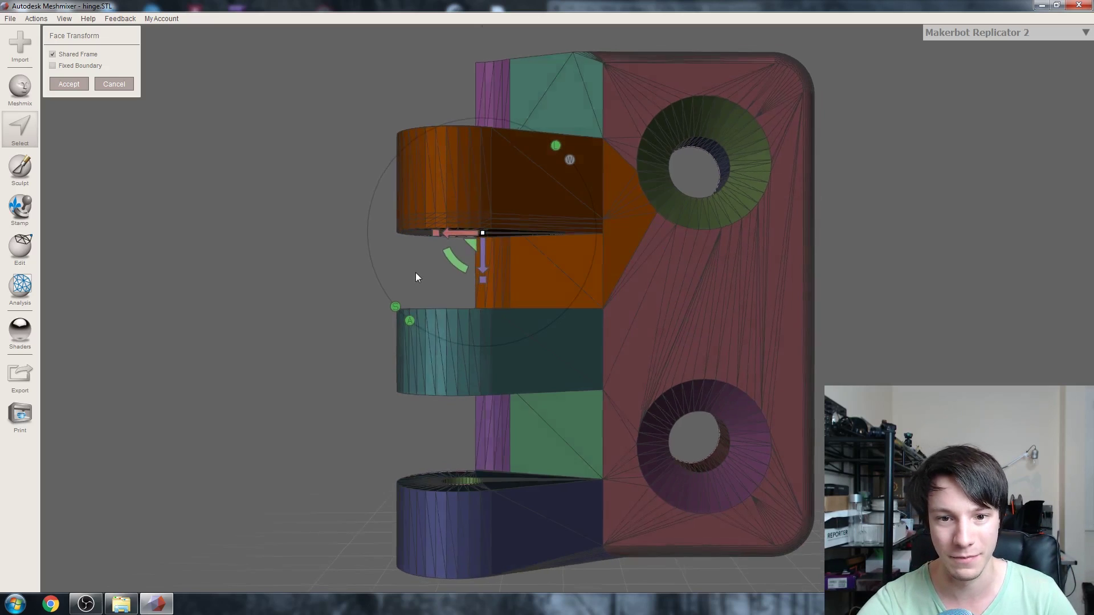
{"action": "scroll", "coordinate": [417, 271], "scroll_direction": "up", "scroll_amount": 2}
{"action": "left_click", "coordinate": [67, 84]}
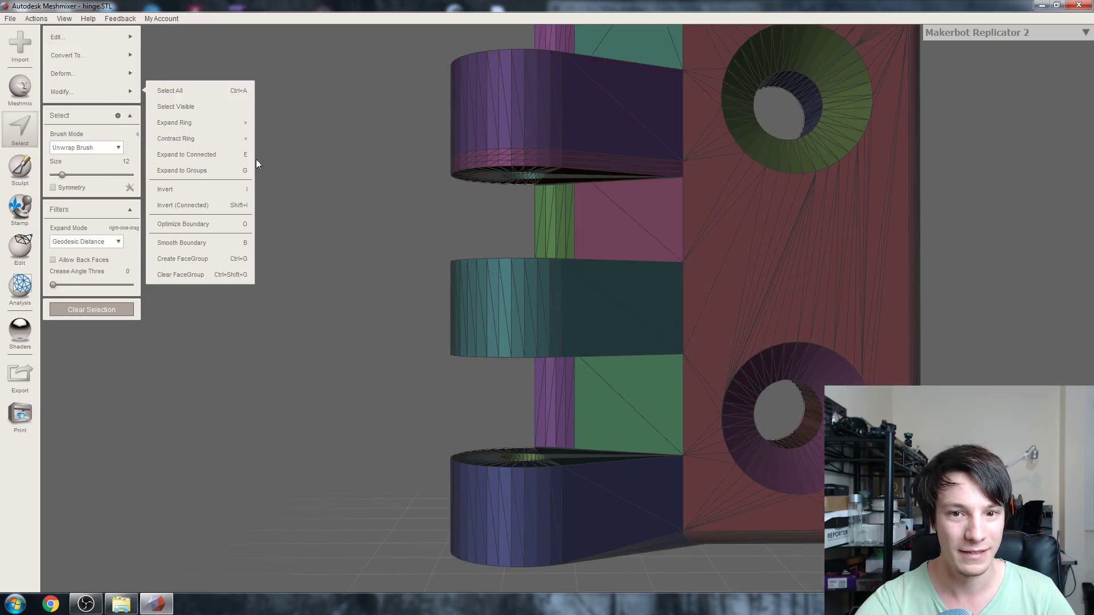
Step: Raise the middle knuckle's top face with Transform and confirm it
{"action": "right_click_drag", "start_coordinate": [256, 163], "coordinate": [296, 240]}
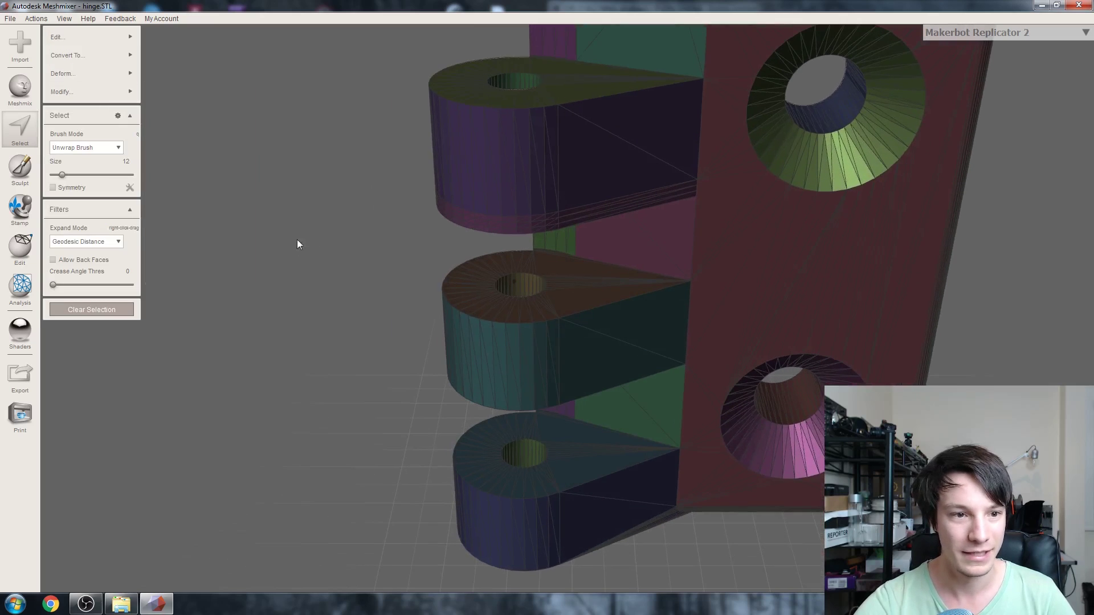
{"action": "double_click", "coordinate": [480, 296]}
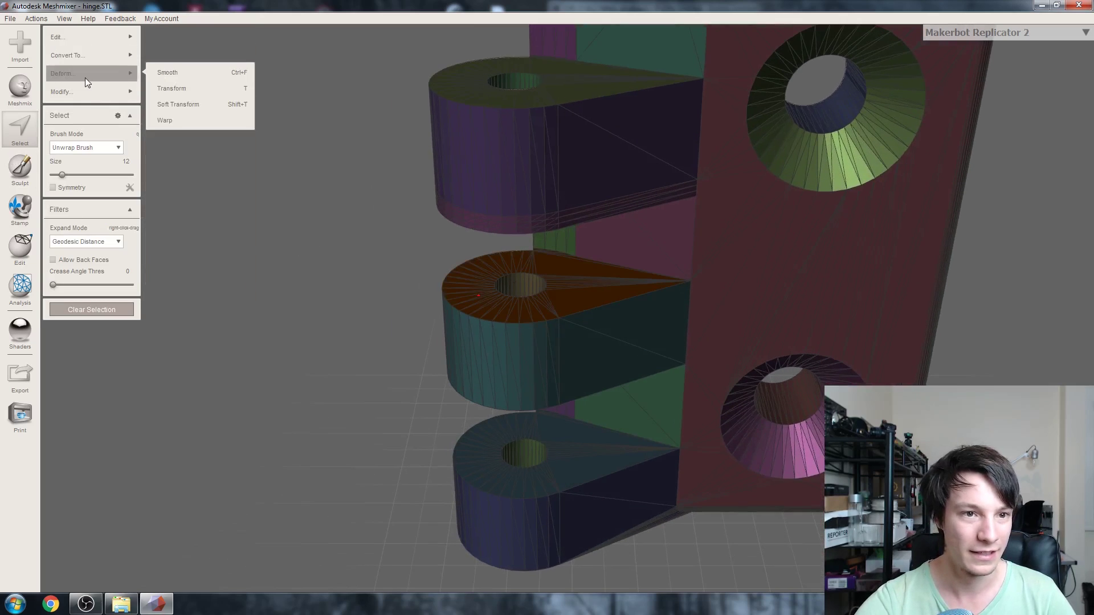
{"action": "left_click", "coordinate": [175, 88]}
{"action": "right_click_drag", "start_coordinate": [514, 255], "coordinate": [521, 187]}
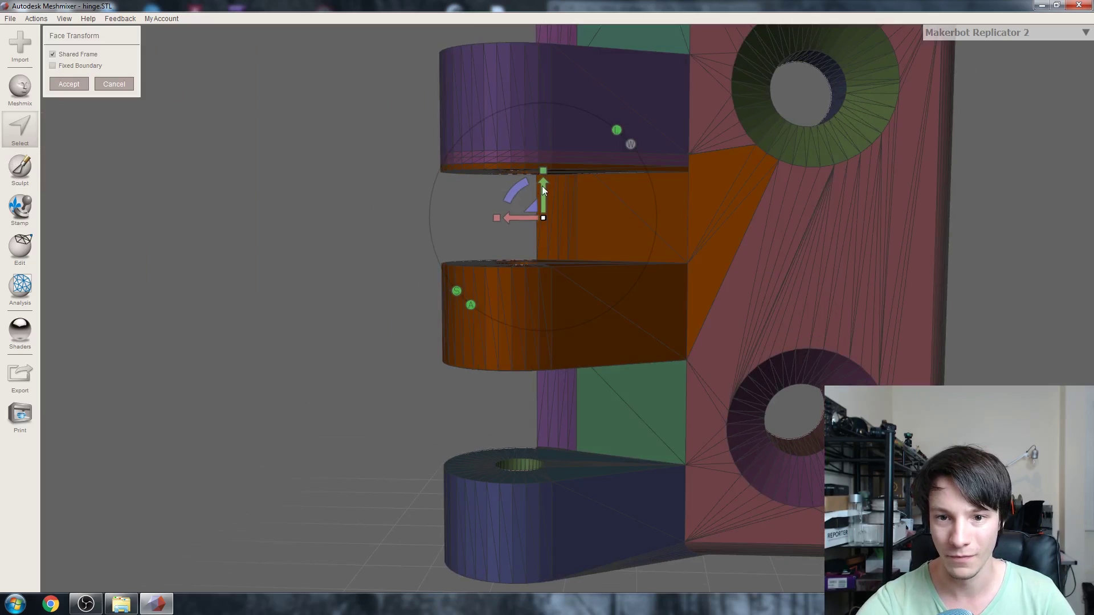
{"action": "mouse_move", "coordinate": [542, 186]}
{"action": "left_mouse_down"}
{"action": "mouse_move", "coordinate": [544, 175]}
{"action": "mouse_move", "coordinate": [541, 186]}
{"action": "left_mouse_up"}
{"action": "key", "text": "Return"}
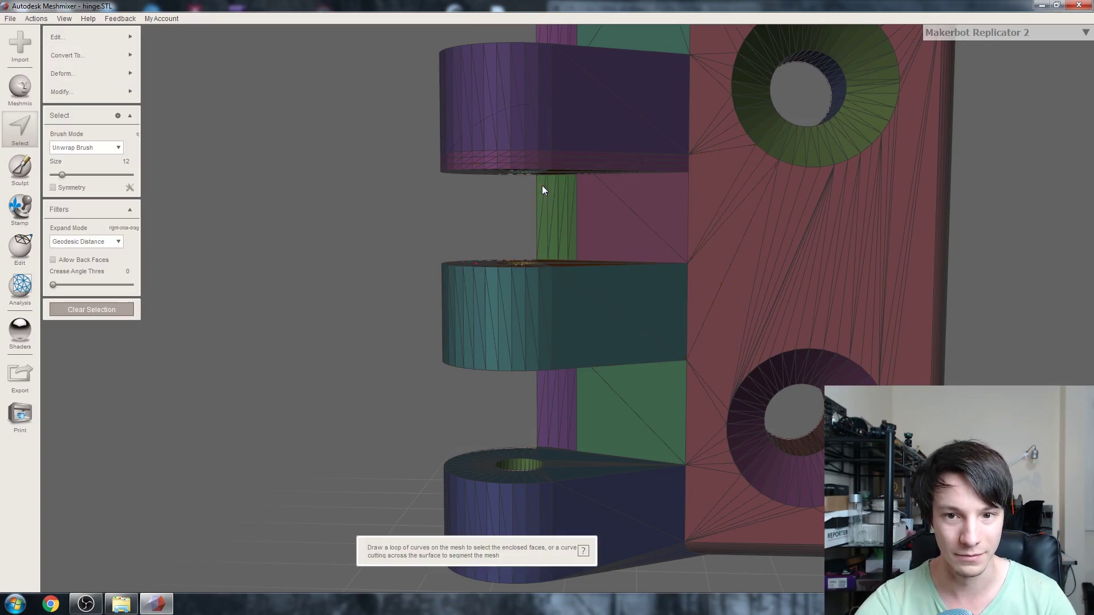
{"action": "right_click_drag", "start_coordinate": [499, 213], "coordinate": [442, 252]}
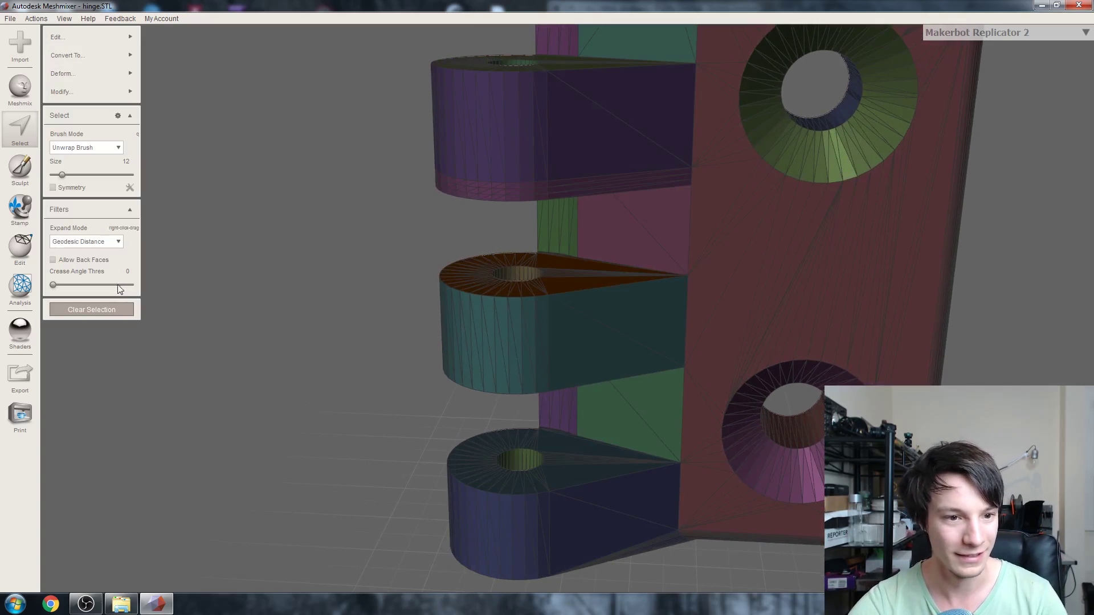
Step: Reselect the middle knuckle's top face, transform and accept it, then clear the selection
{"action": "left_click", "coordinate": [125, 310]}
{"action": "left_click", "coordinate": [26, 129]}
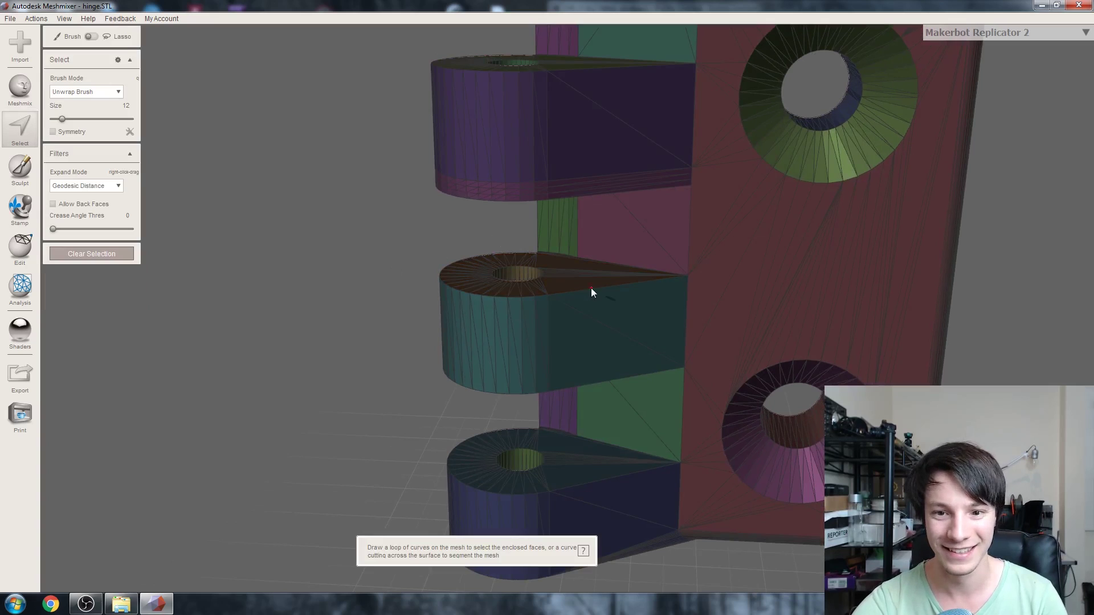
{"action": "double_click", "coordinate": [570, 280]}
{"action": "mouse_move", "coordinate": [124, 51]}
{"action": "mouse_move", "coordinate": [81, 70]}
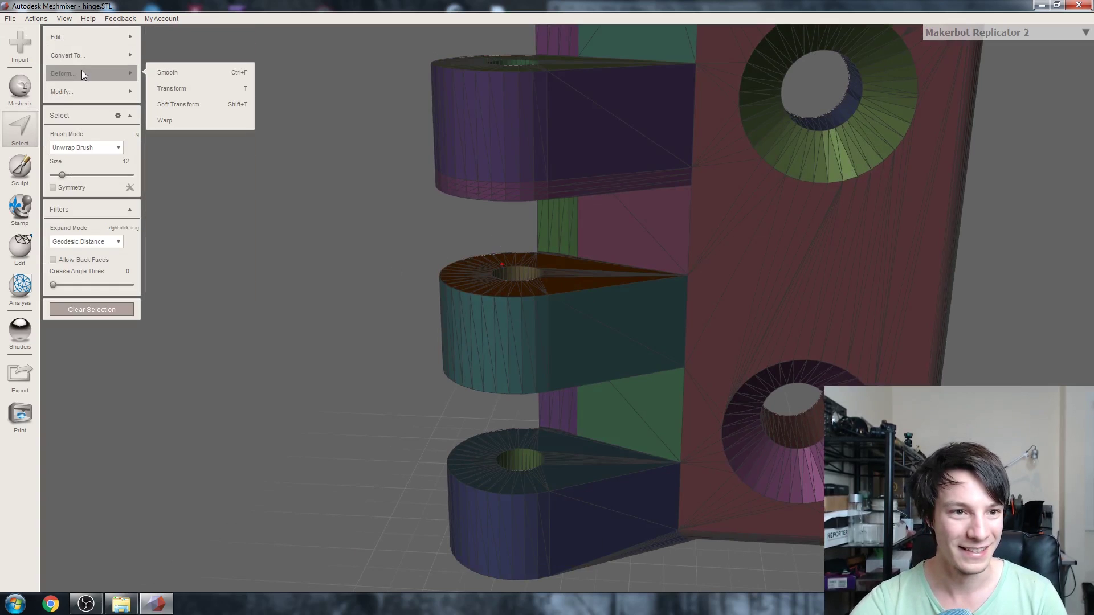
{"action": "left_click", "coordinate": [166, 87]}
{"action": "right_click_drag", "start_coordinate": [547, 227], "coordinate": [117, 166]}
{"action": "left_click", "coordinate": [69, 84]}
{"action": "mouse_move", "coordinate": [91, 91]}
{"action": "right_click_drag", "start_coordinate": [438, 303], "coordinate": [609, 341]}
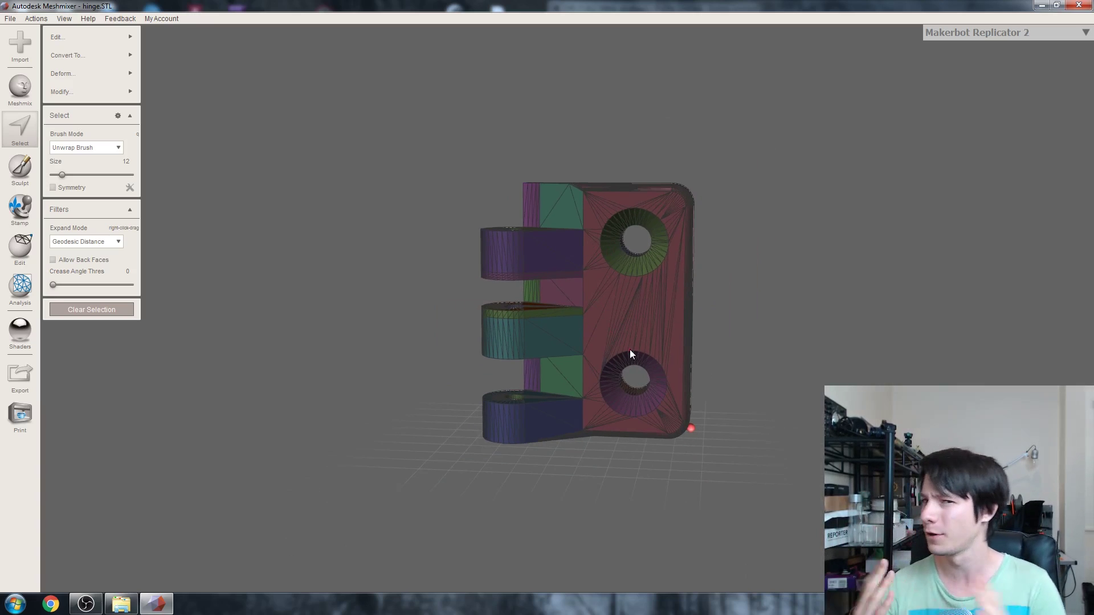
{"action": "key", "text": "f"}
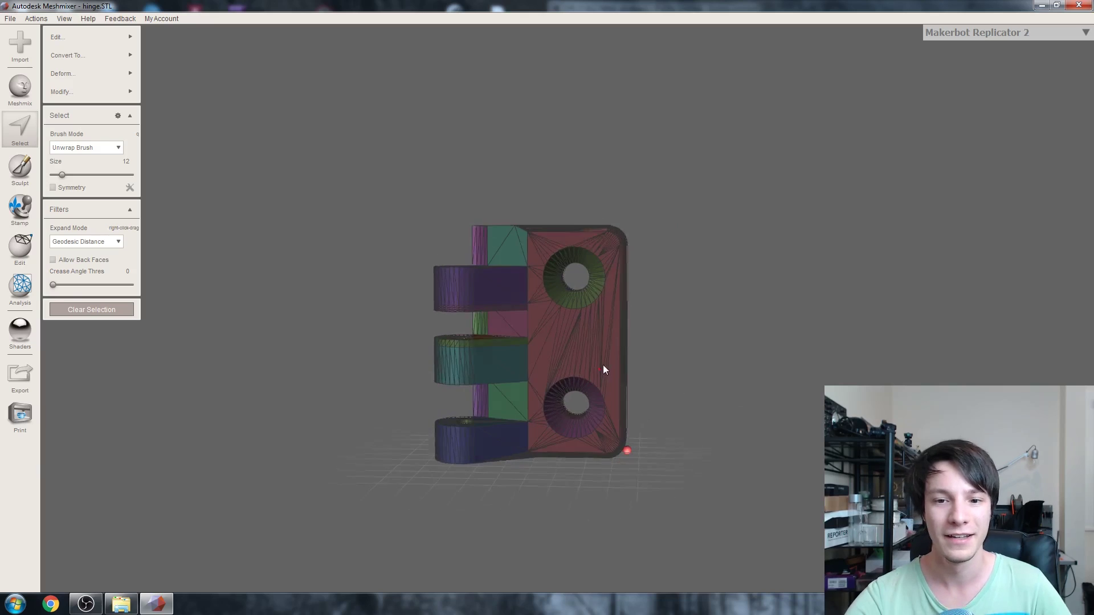
{"action": "left_click", "coordinate": [85, 313]}
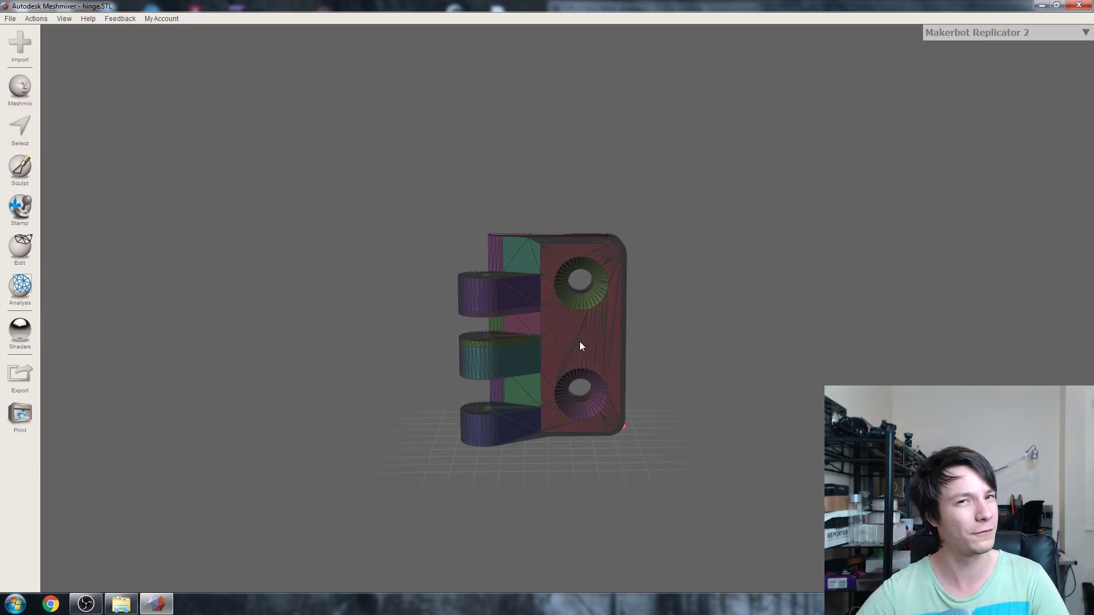
Step: Lasso-select the hole end of the hinge plate
{"action": "scroll", "coordinate": [513, 379], "scroll_direction": "up", "scroll_amount": 2}
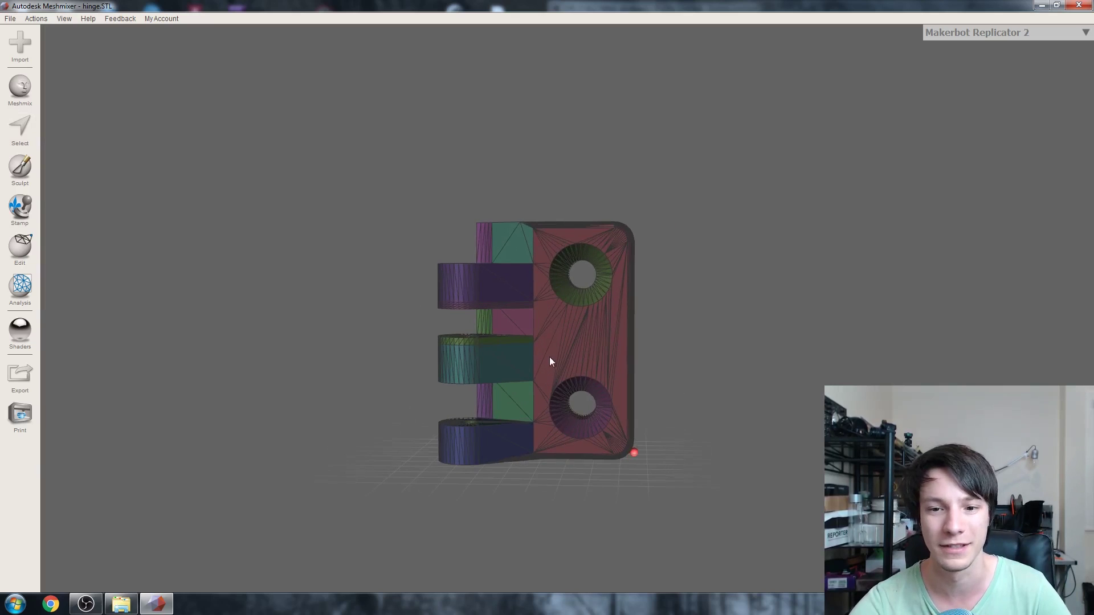
{"action": "left_click", "coordinate": [20, 132]}
{"action": "mouse_move", "coordinate": [545, 181]}
{"action": "left_mouse_down"}
{"action": "mouse_move", "coordinate": [528, 380]}
{"action": "mouse_move", "coordinate": [537, 479]}
{"action": "mouse_move", "coordinate": [589, 494]}
{"action": "mouse_move", "coordinate": [701, 410]}
{"action": "mouse_move", "coordinate": [690, 200]}
{"action": "mouse_move", "coordinate": [502, 191]}
{"action": "mouse_move", "coordinate": [546, 179]}
{"action": "left_mouse_up"}
Step: Transform the selection in world frame, dragging the red X arrow to the right
{"action": "mouse_move", "coordinate": [118, 32]}
{"action": "mouse_move", "coordinate": [78, 71]}
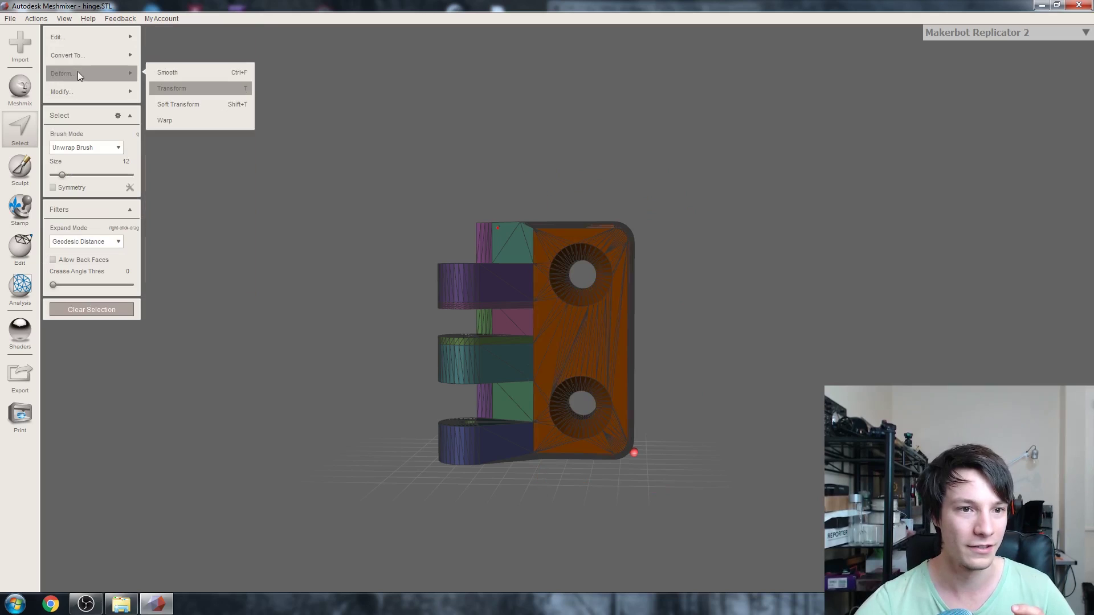
{"action": "left_click", "coordinate": [158, 89]}
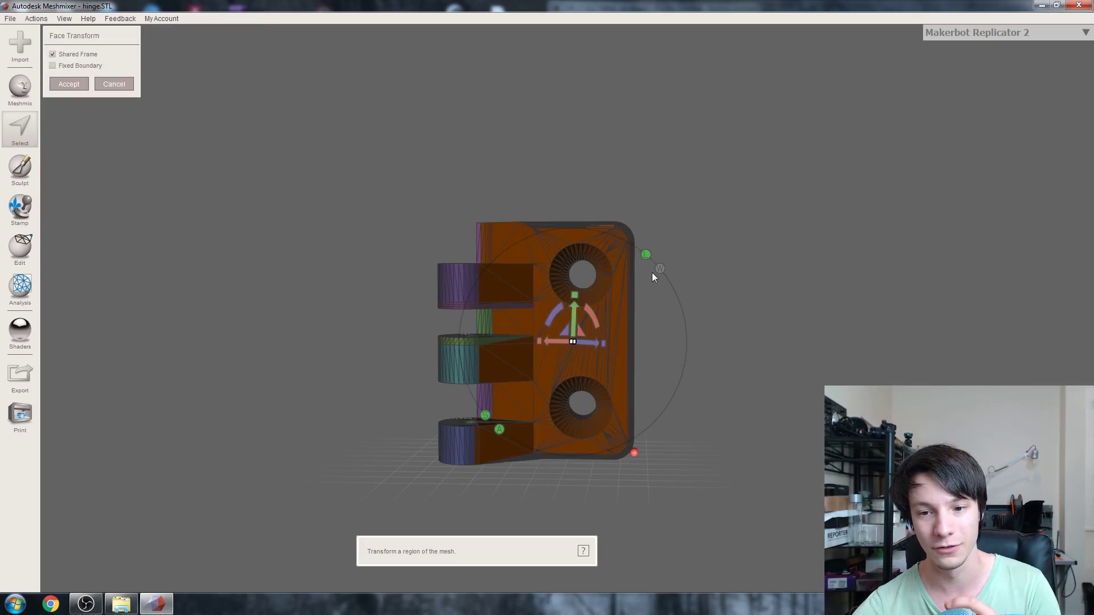
{"action": "key", "text": "w"}
{"action": "left_click_drag", "start_coordinate": [539, 340], "coordinate": [603, 340]}
{"action": "right_click_drag", "start_coordinate": [567, 284], "coordinate": [530, 350]}
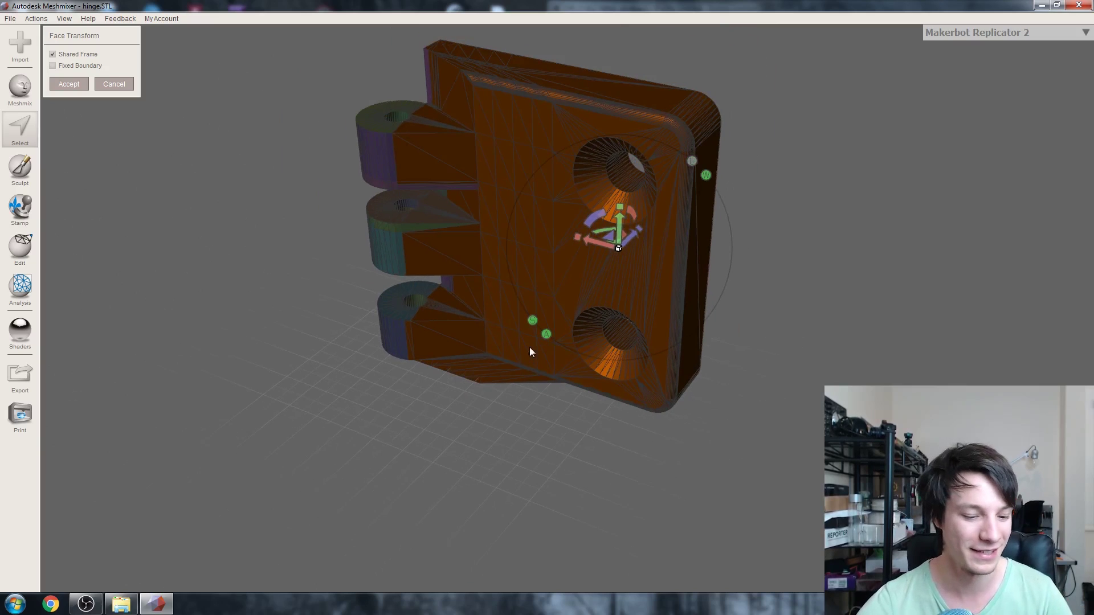
Step: Cancel the stretch, then remesh the whole hinge by Linear Subdivision at 50% density
{"action": "left_click", "coordinate": [114, 83]}
{"action": "right_click_drag", "start_coordinate": [399, 207], "coordinate": [349, 264]}
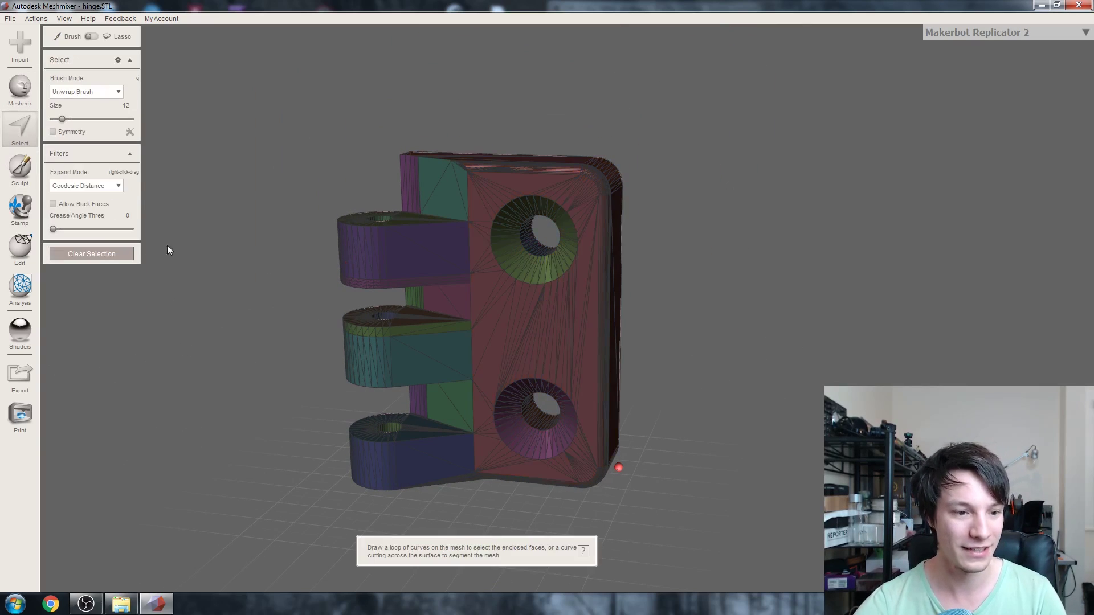
{"action": "key", "text": "ctrl+a"}
{"action": "mouse_move", "coordinate": [69, 41]}
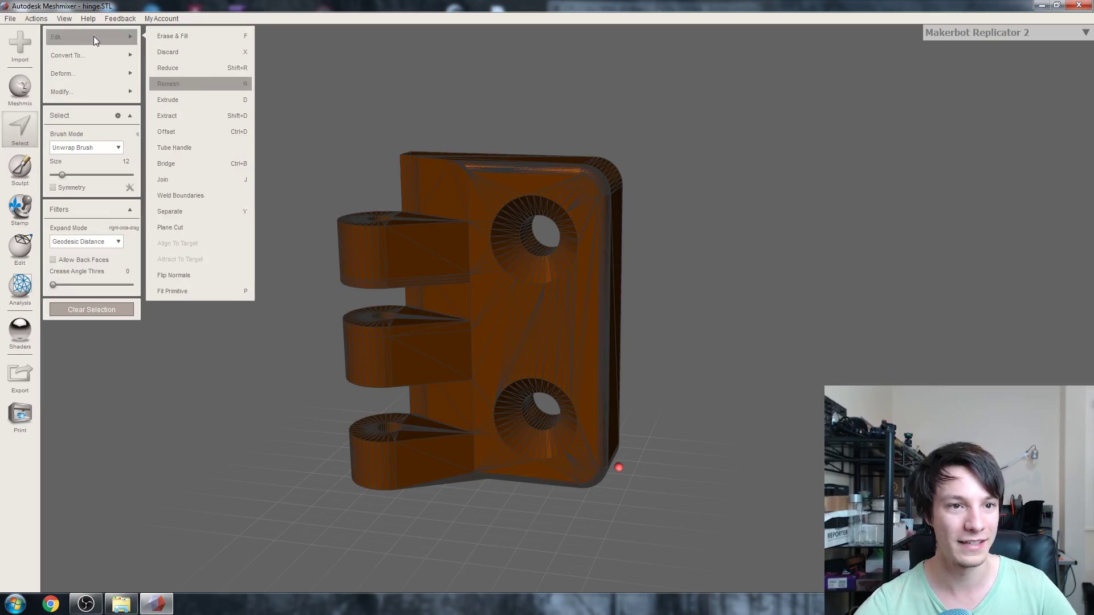
{"action": "left_click", "coordinate": [172, 85]}
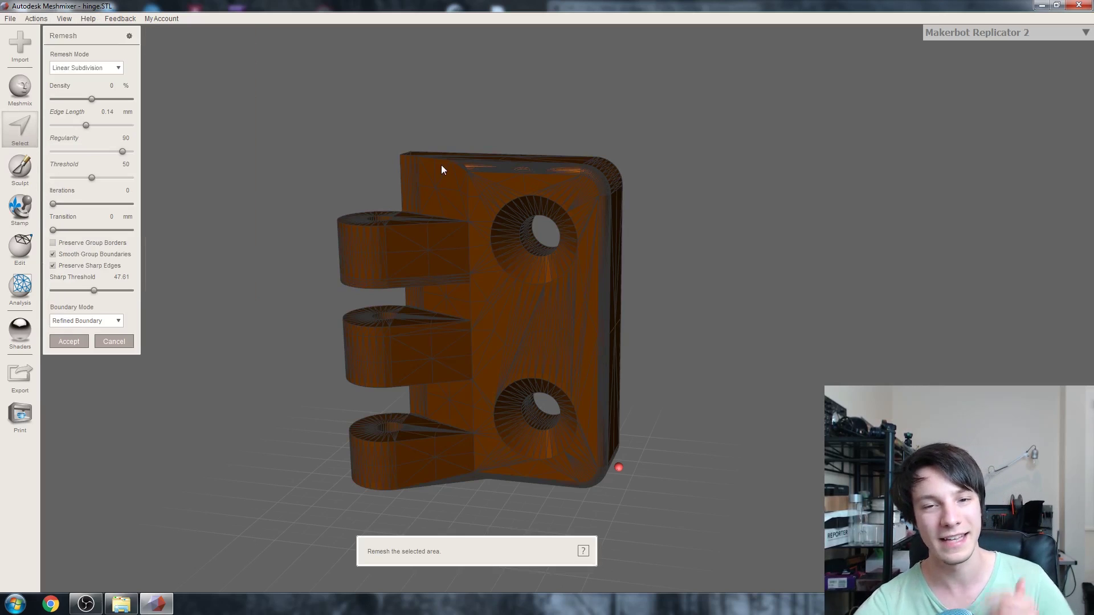
{"action": "left_click", "coordinate": [74, 67]}
{"action": "left_click", "coordinate": [99, 111]}
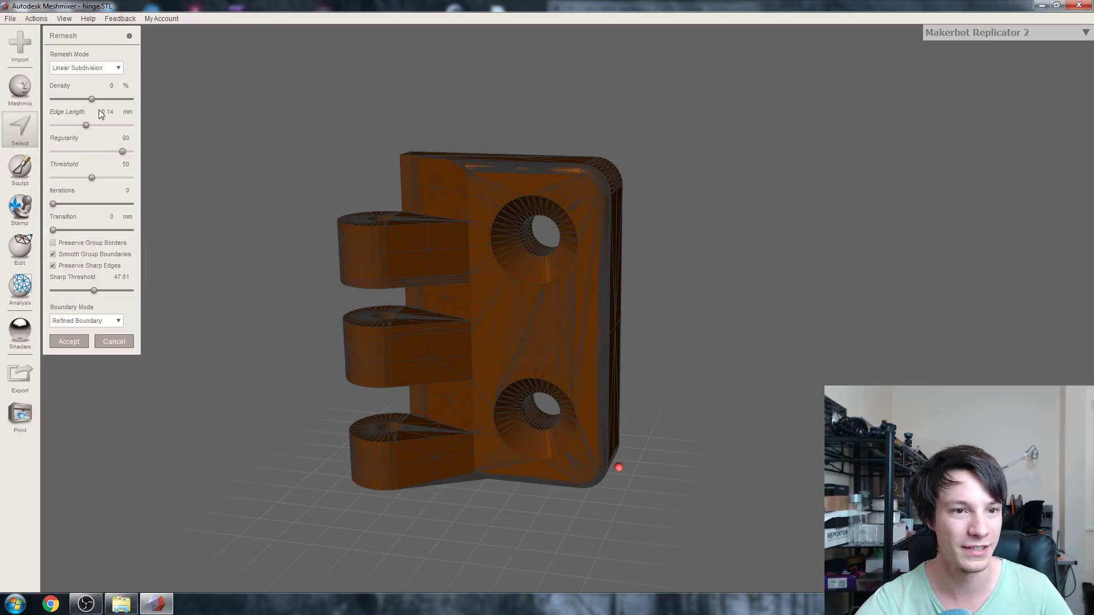
{"action": "left_click_drag", "start_coordinate": [117, 100], "coordinate": [165, 103]}
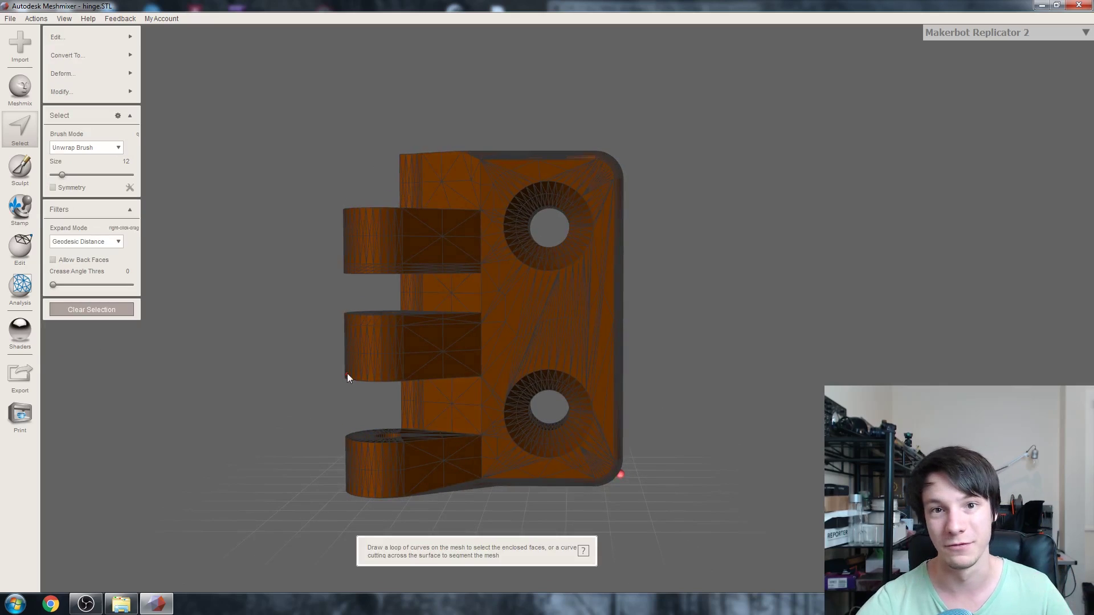
{"action": "left_click", "coordinate": [84, 310]}
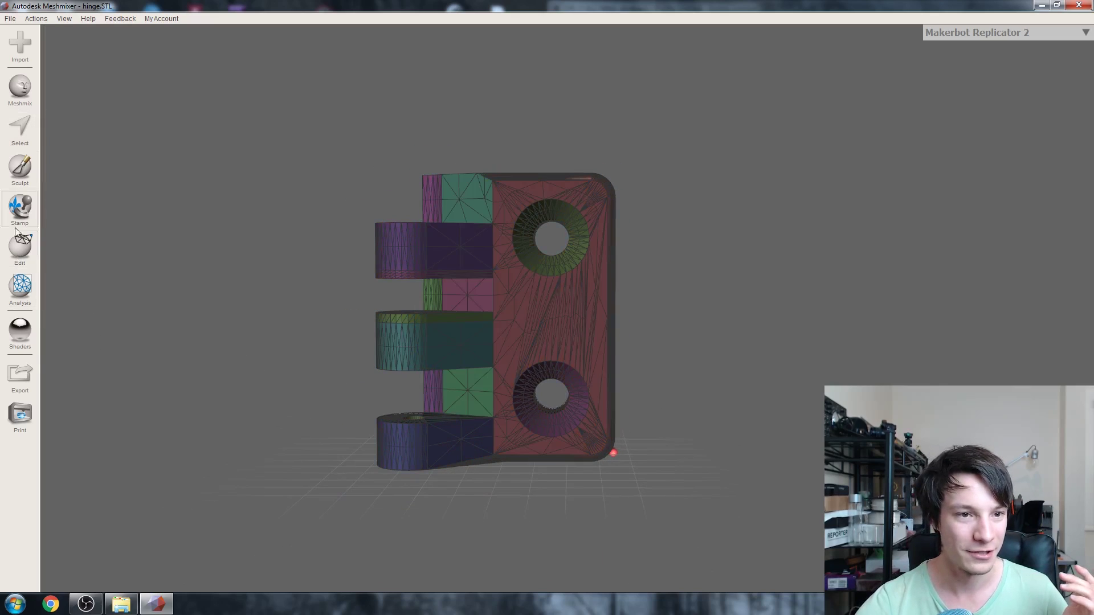
Step: Lasso the plate's hole end, stretch it outward along X, then pull it back slightly
{"action": "left_click", "coordinate": [20, 128]}
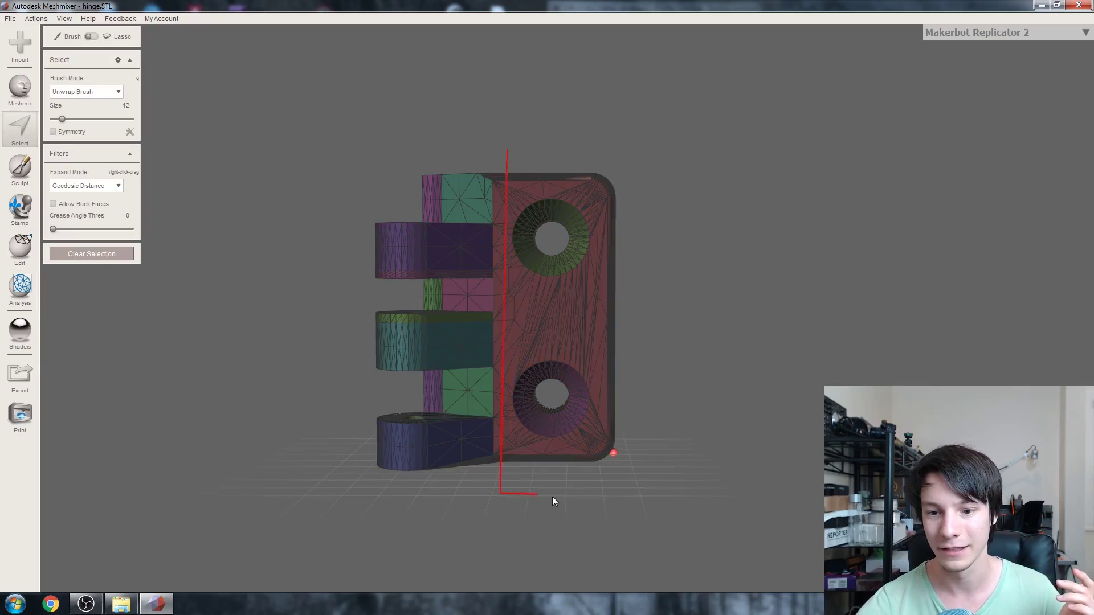
{"action": "left_click_drag", "start_coordinate": [506, 153], "coordinate": [507, 153]}
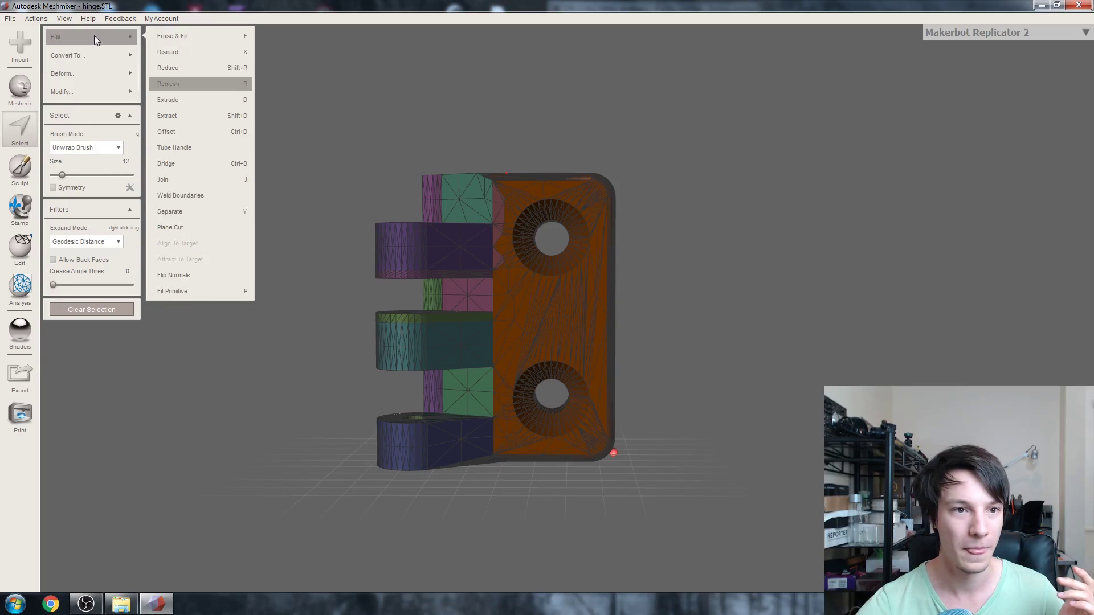
{"action": "mouse_move", "coordinate": [104, 77]}
{"action": "key", "text": "t"}
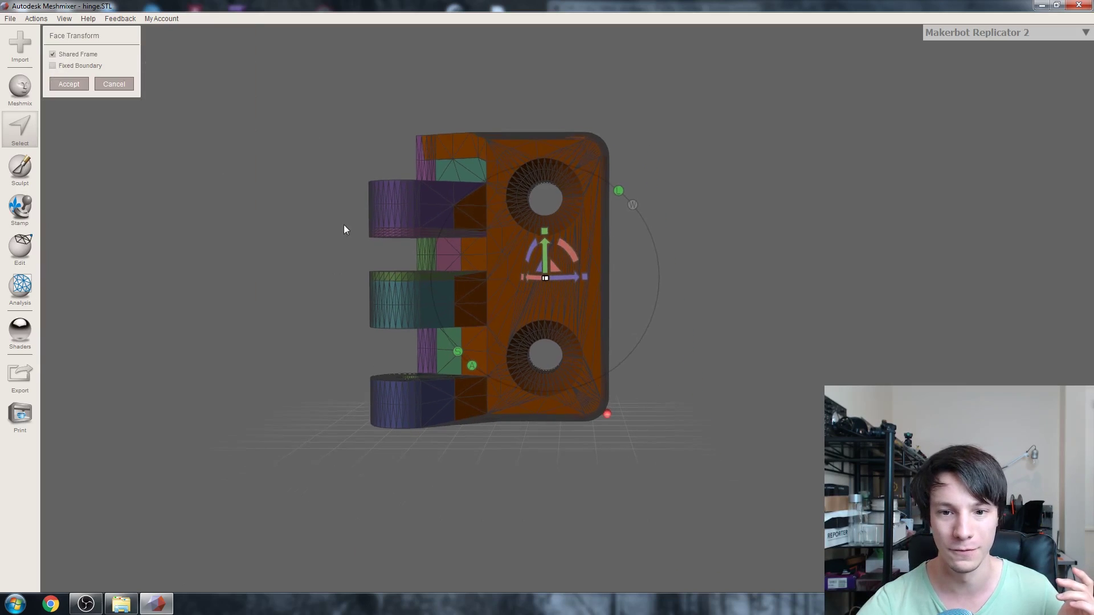
{"action": "left_click_drag", "start_coordinate": [528, 277], "coordinate": [658, 279]}
{"action": "right_click_drag", "start_coordinate": [659, 280], "coordinate": [499, 202]}
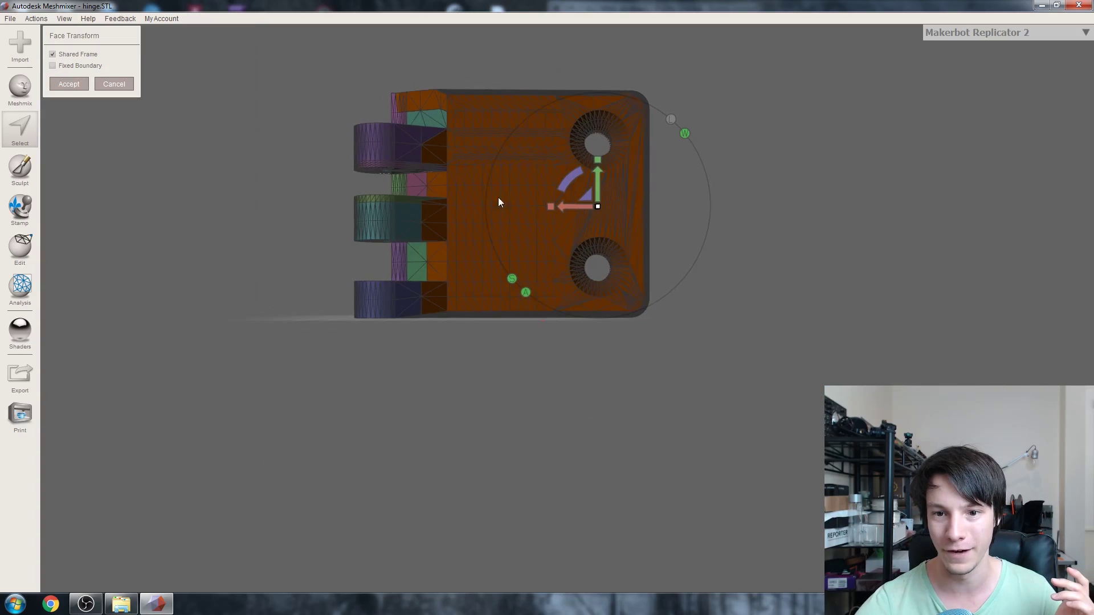
{"action": "mouse_move", "coordinate": [565, 207]}
{"action": "left_mouse_down"}
{"action": "mouse_move", "coordinate": [837, 208]}
{"action": "mouse_move", "coordinate": [565, 207]}
{"action": "left_mouse_up"}
{"action": "right_click_drag", "start_coordinate": [566, 207], "coordinate": [463, 232]}
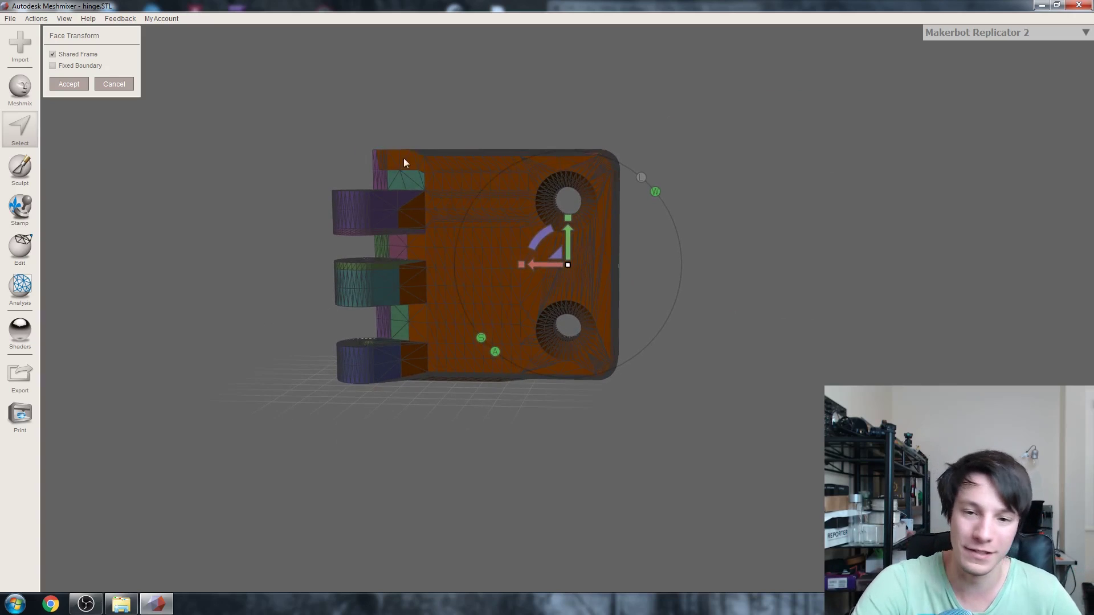
{"action": "right_click_drag", "start_coordinate": [496, 222], "coordinate": [527, 284]}
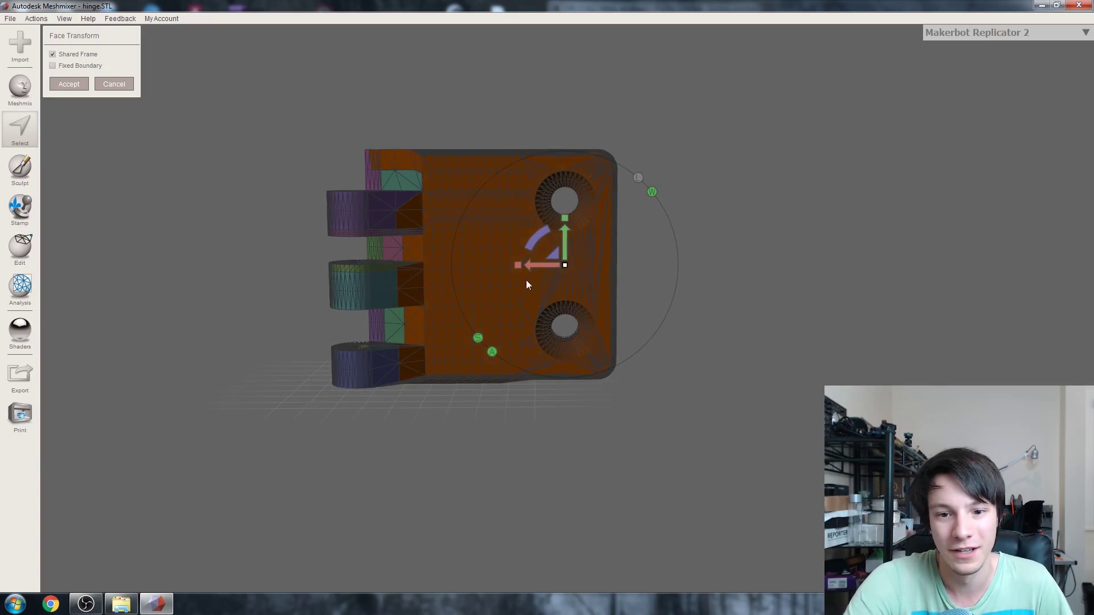
{"action": "left_click_drag", "start_coordinate": [530, 270], "coordinate": [452, 225]}
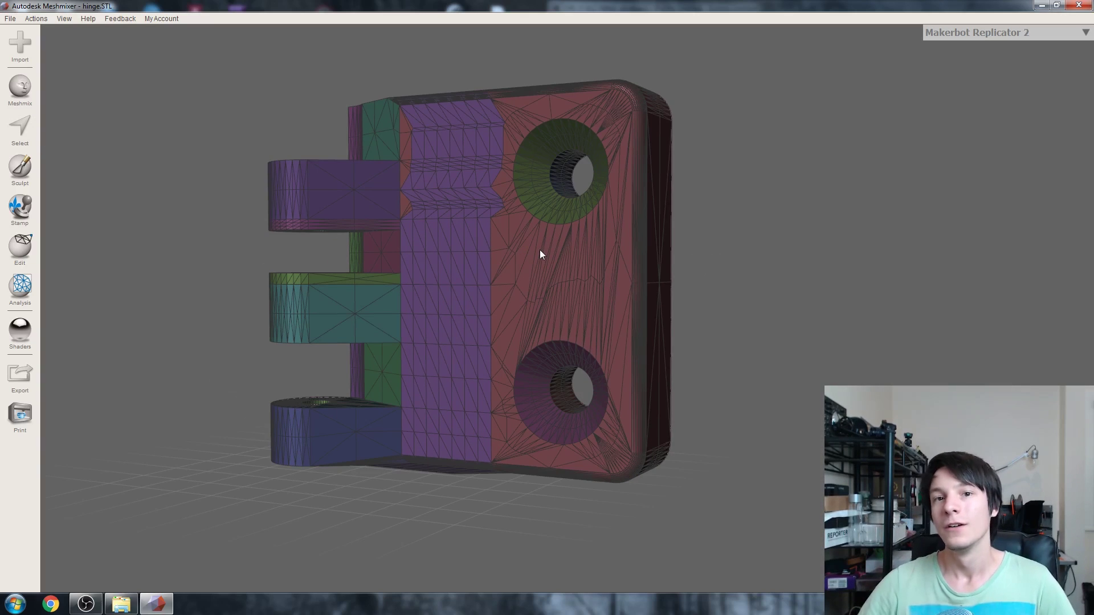
{"action": "right_click_drag", "start_coordinate": [539, 248], "coordinate": [561, 283]}
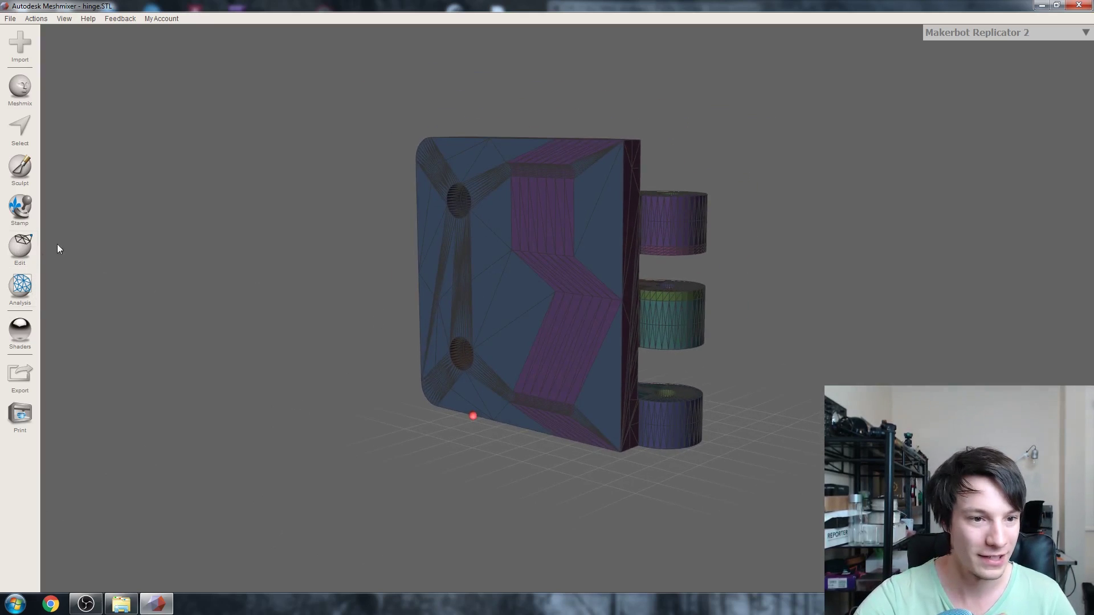
Step: Regenerate and accept the face groups on the remeshed hinge
{"action": "left_click", "coordinate": [23, 247]}
{"action": "left_click", "coordinate": [88, 164]}
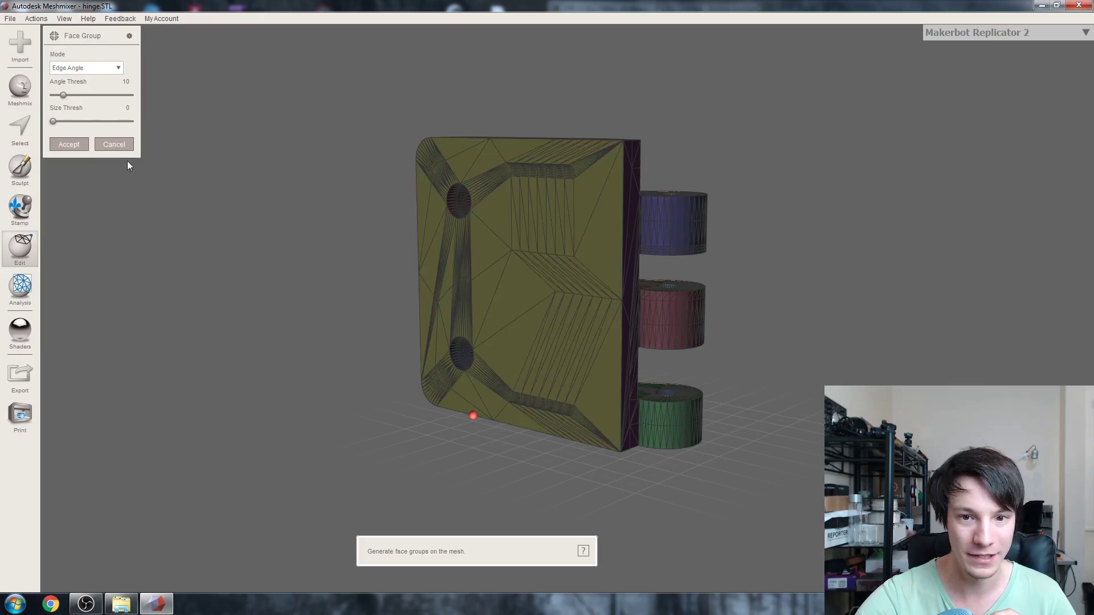
{"action": "left_click", "coordinate": [69, 144]}
Step: Select the plate's large flat face group and push it outward with the blue arrow
{"action": "left_click", "coordinate": [26, 138]}
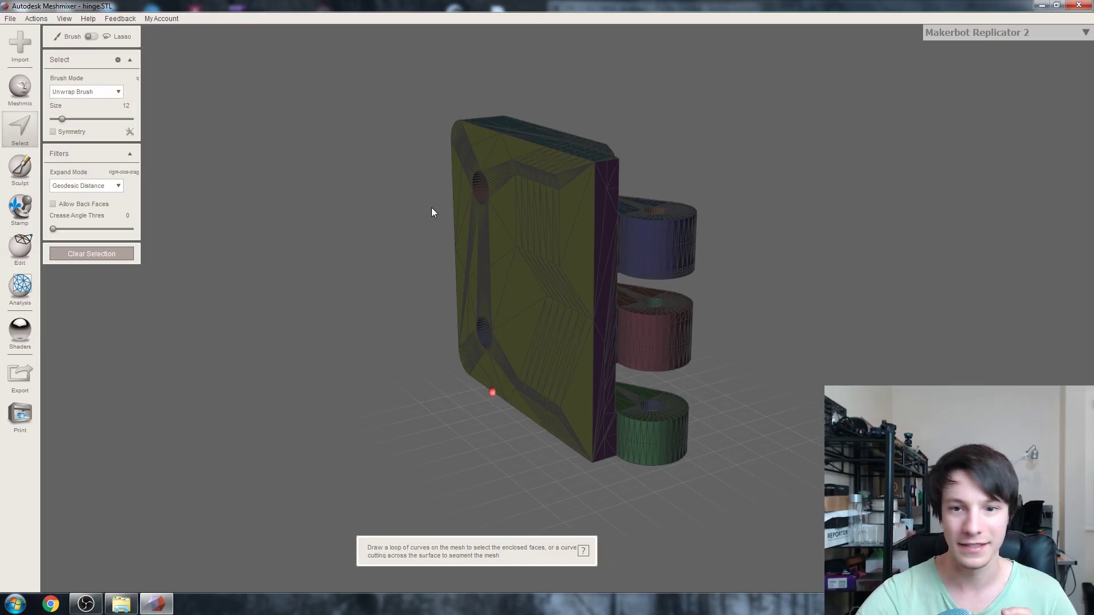
{"action": "double_click", "coordinate": [483, 244]}
{"action": "right_click_drag", "start_coordinate": [490, 230], "coordinate": [224, 143]}
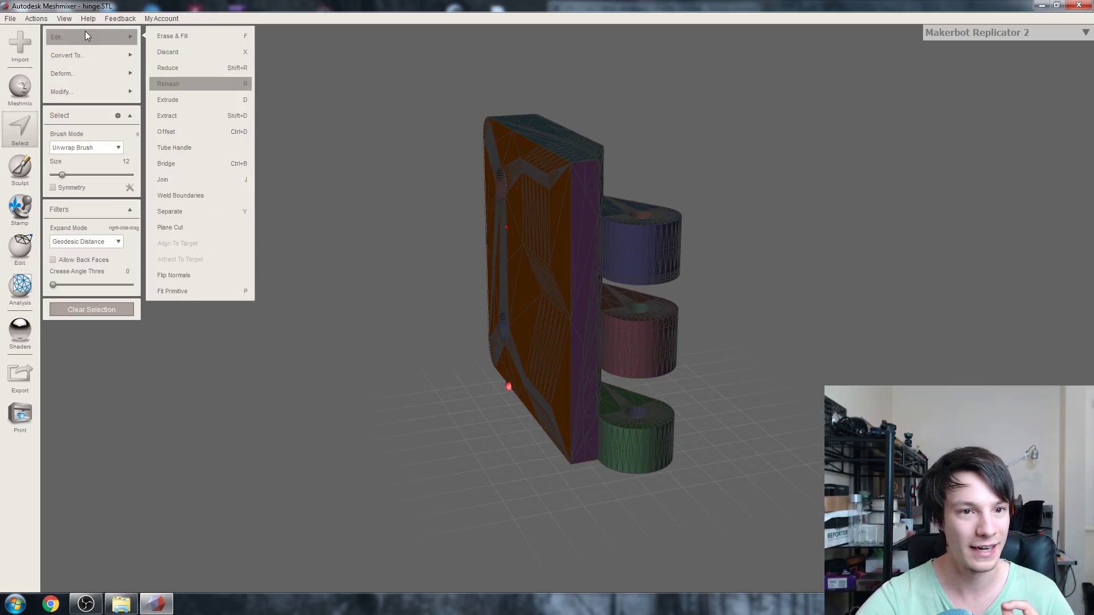
{"action": "mouse_move", "coordinate": [104, 81]}
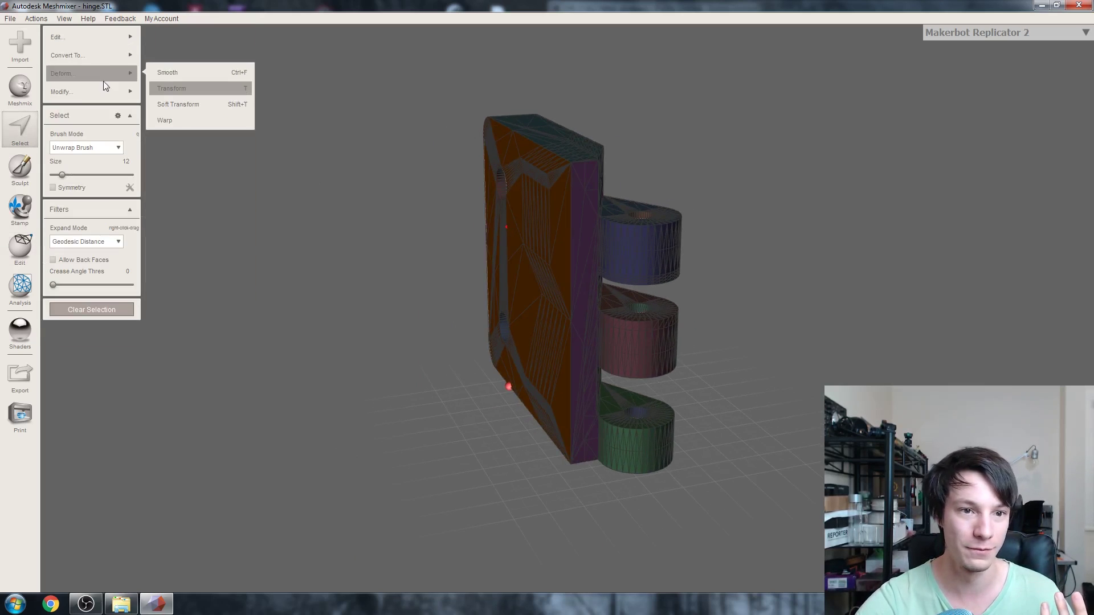
{"action": "left_click", "coordinate": [163, 89]}
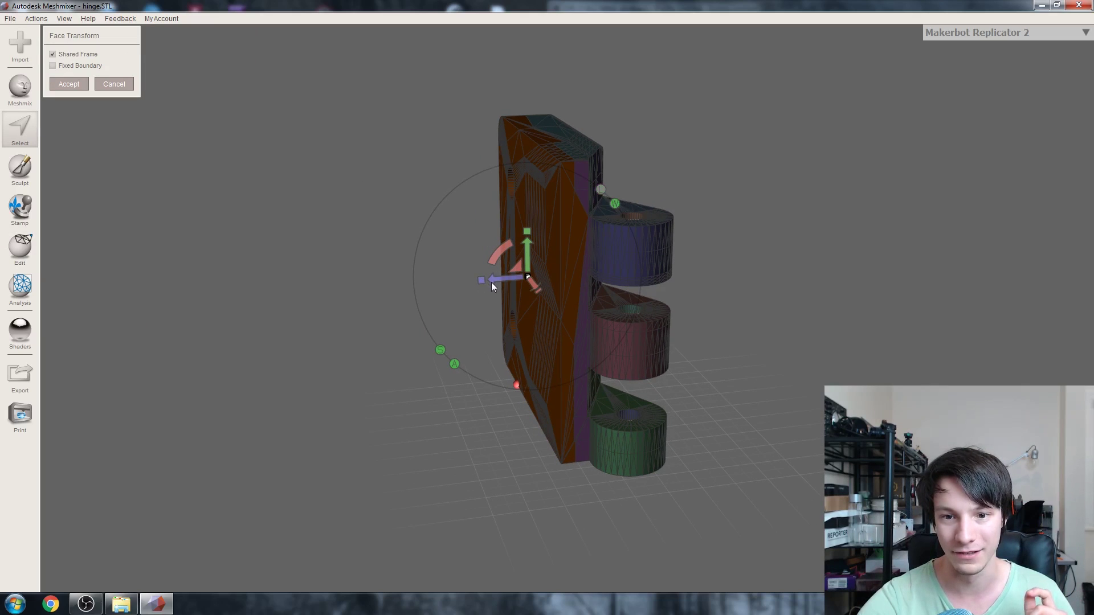
{"action": "left_click_drag", "start_coordinate": [491, 282], "coordinate": [459, 285]}
{"action": "right_click_drag", "start_coordinate": [460, 285], "coordinate": [436, 284]}
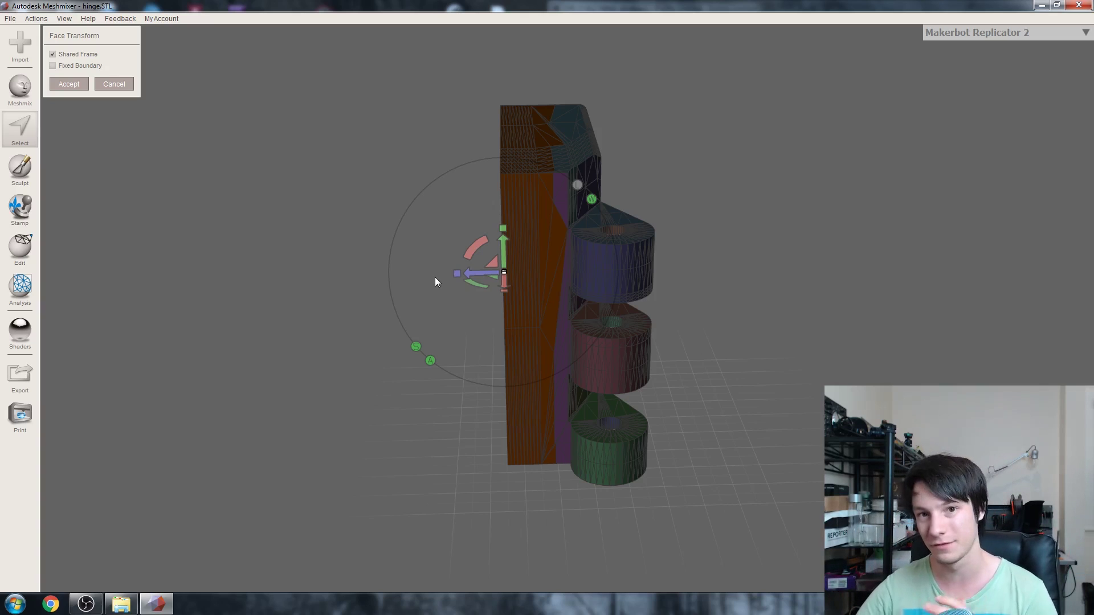
Step: Nudge the plate face back by -1.0 along its thickness and accept the transform
{"action": "scroll", "coordinate": [504, 188], "scroll_direction": "up", "scroll_amount": 2}
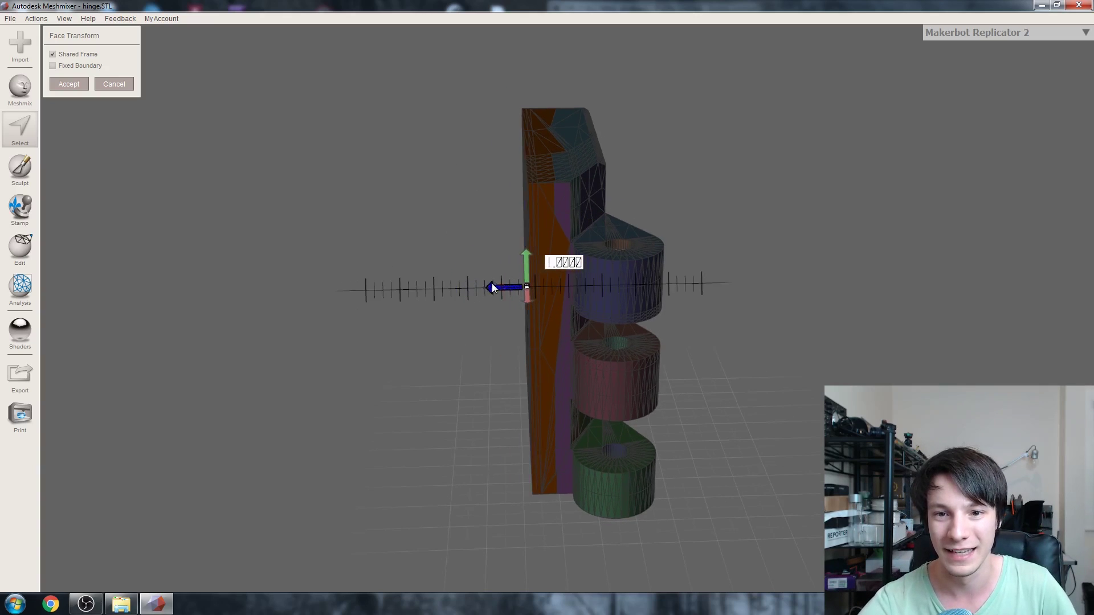
{"action": "left_click_drag", "start_coordinate": [504, 281], "coordinate": [522, 280]}
{"action": "mouse_move", "coordinate": [522, 279]}
{"action": "right_mouse_down"}
{"action": "mouse_move", "coordinate": [559, 233]}
{"action": "mouse_move", "coordinate": [530, 285]}
{"action": "right_mouse_up"}
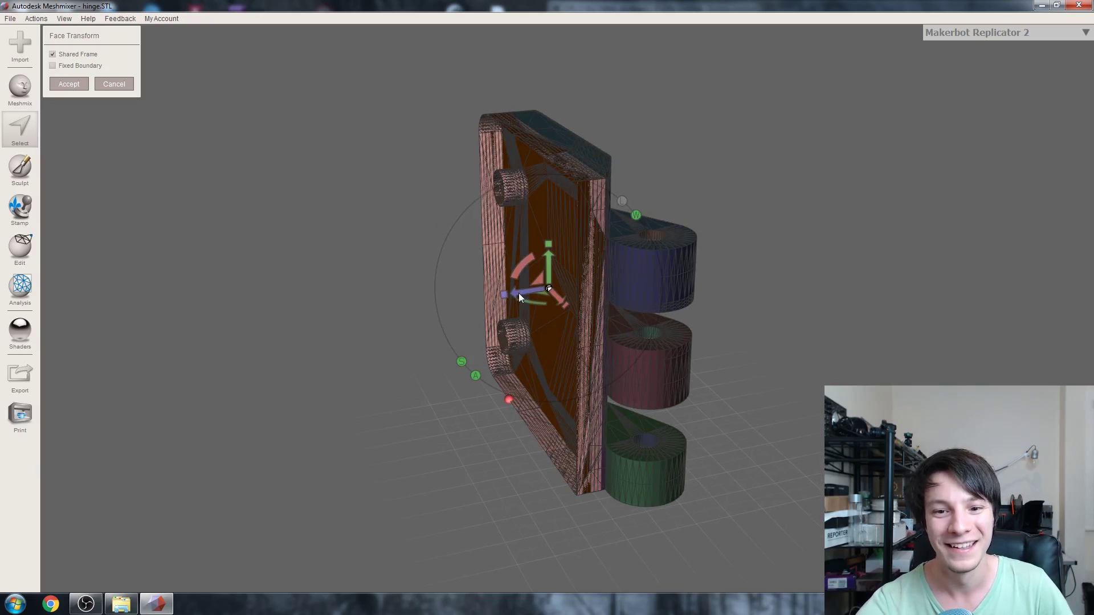
{"action": "mouse_move", "coordinate": [518, 294]}
{"action": "left_mouse_down"}
{"action": "mouse_move", "coordinate": [495, 292]}
{"action": "mouse_move", "coordinate": [507, 296]}
{"action": "left_mouse_up"}
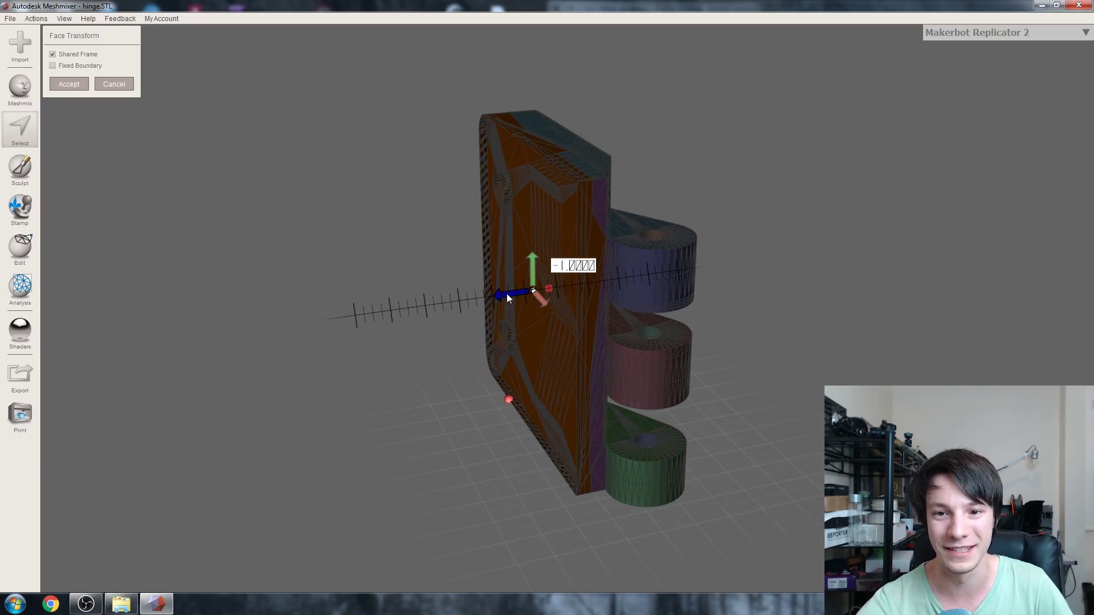
{"action": "right_click_drag", "start_coordinate": [508, 296], "coordinate": [466, 293]}
{"action": "key", "text": "Return"}
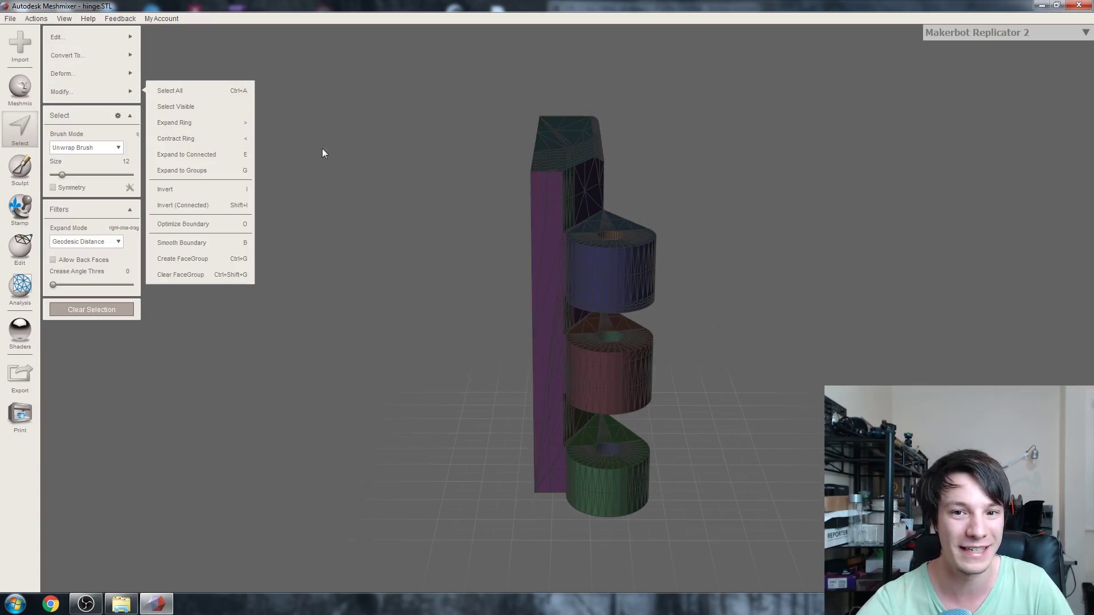